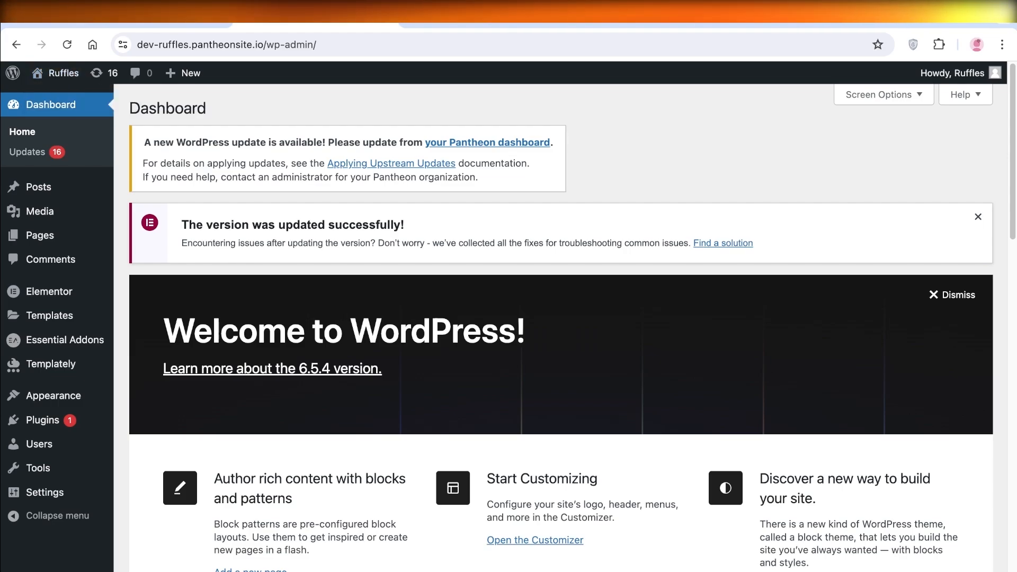
- View the live site's front page and look over its header navigation and hero section
click(483, 17)
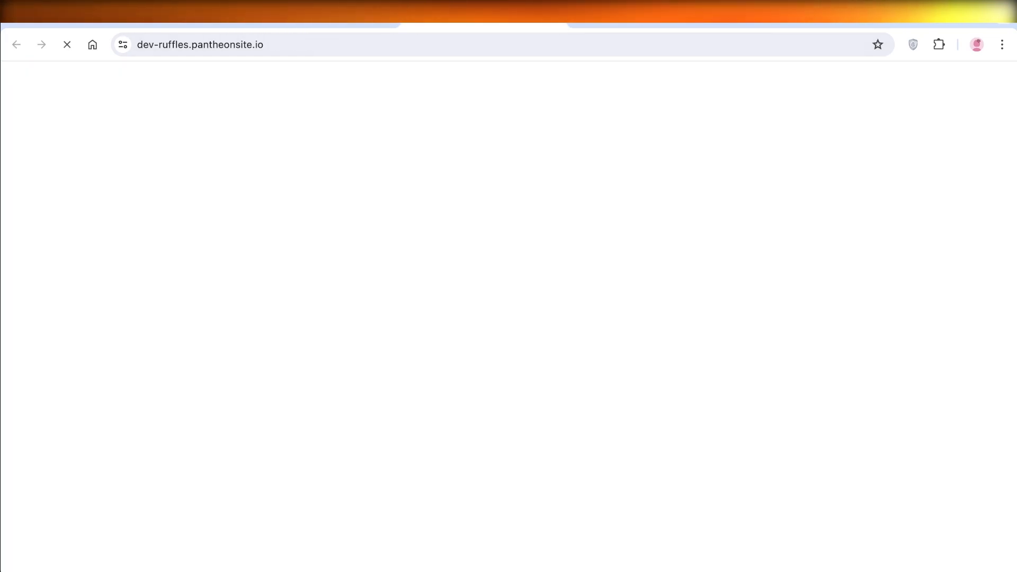
scroll(503, 327, down, 1)
scroll(503, 327, down, 8)
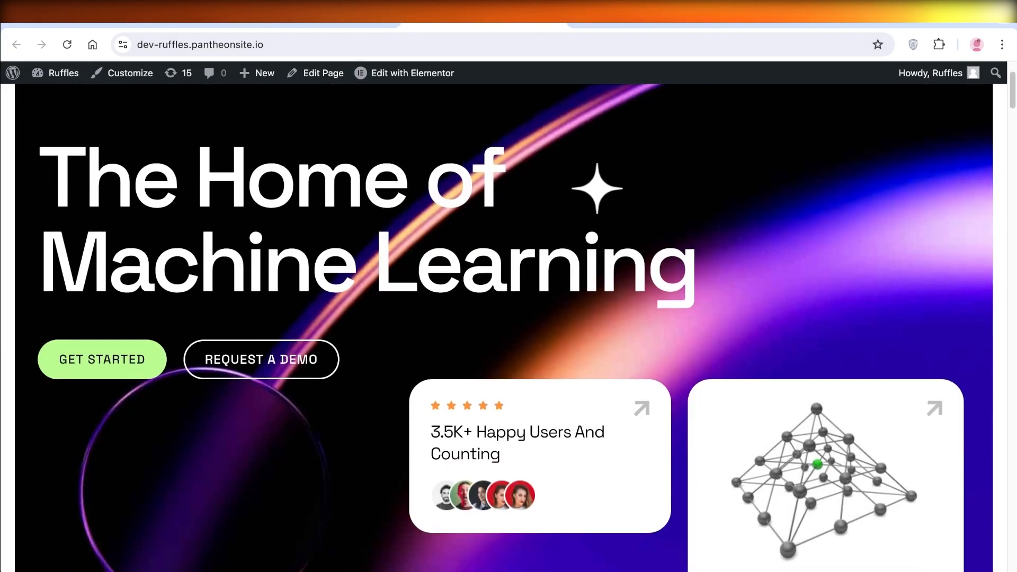
scroll(509, 300, up, 10)
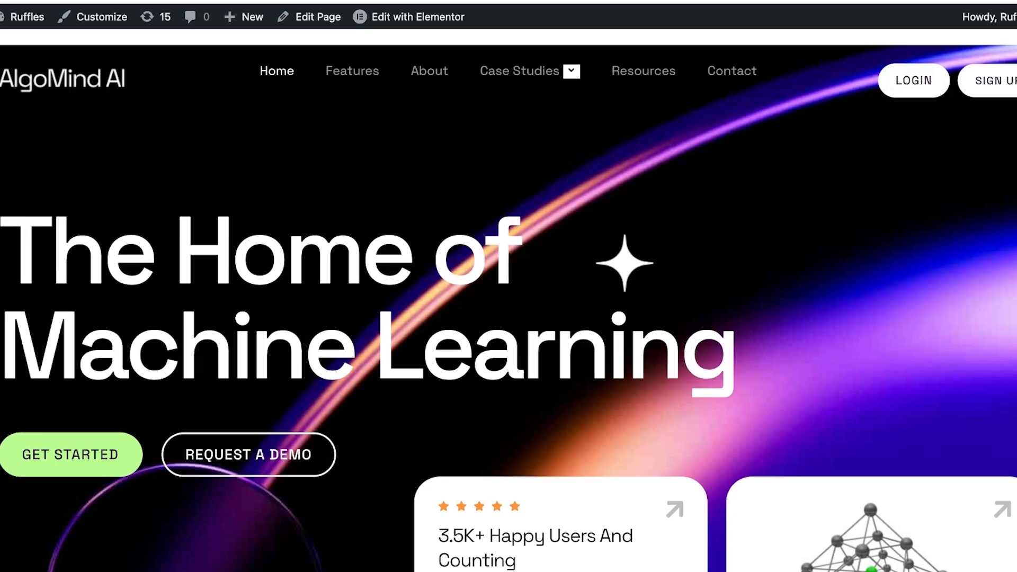
scroll(508, 300, down, 10)
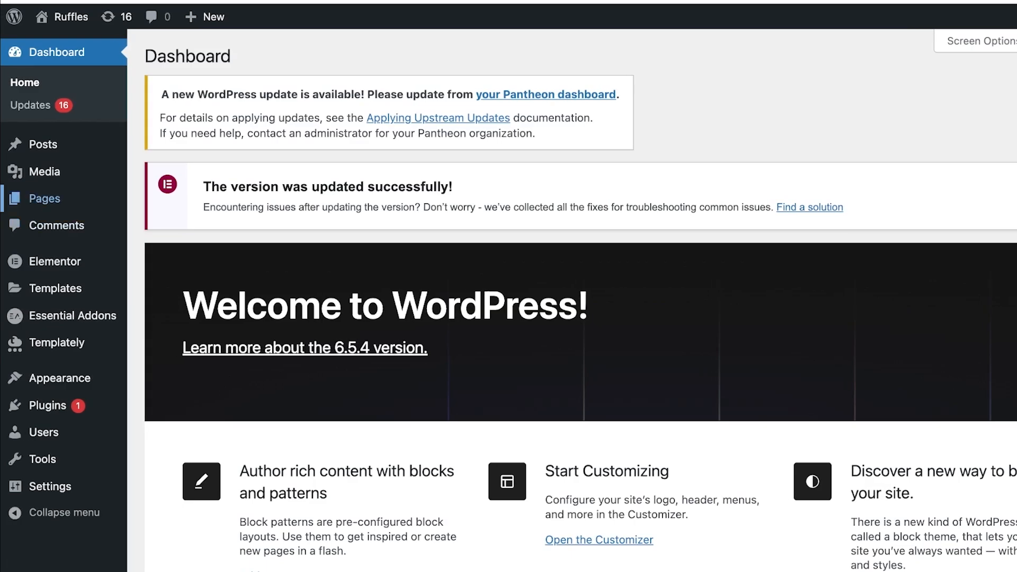
- Open the list of all pages on the site and look through it
mouse_move(2, 146)
mouse_move(2, 343)
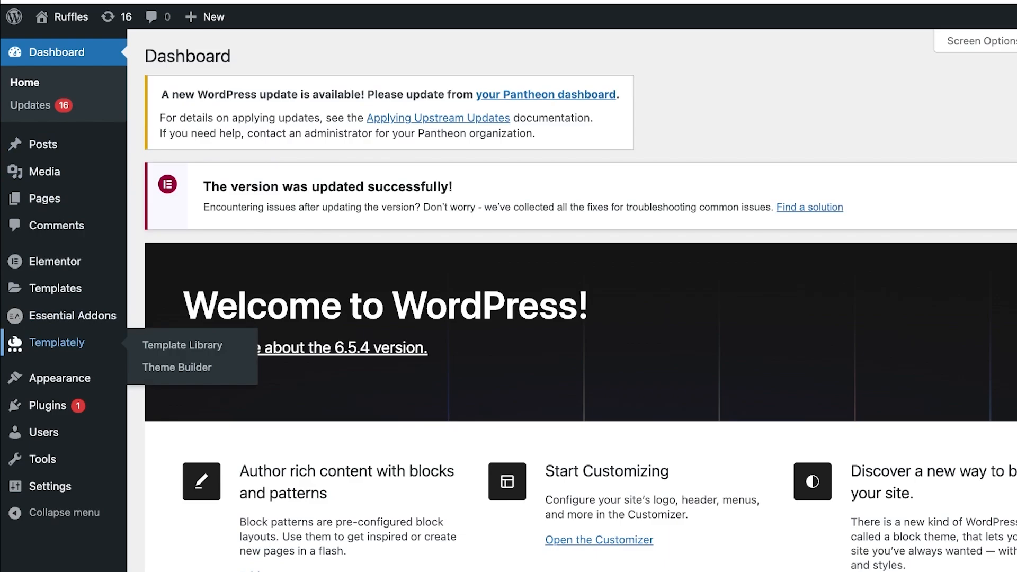
click(3, 199)
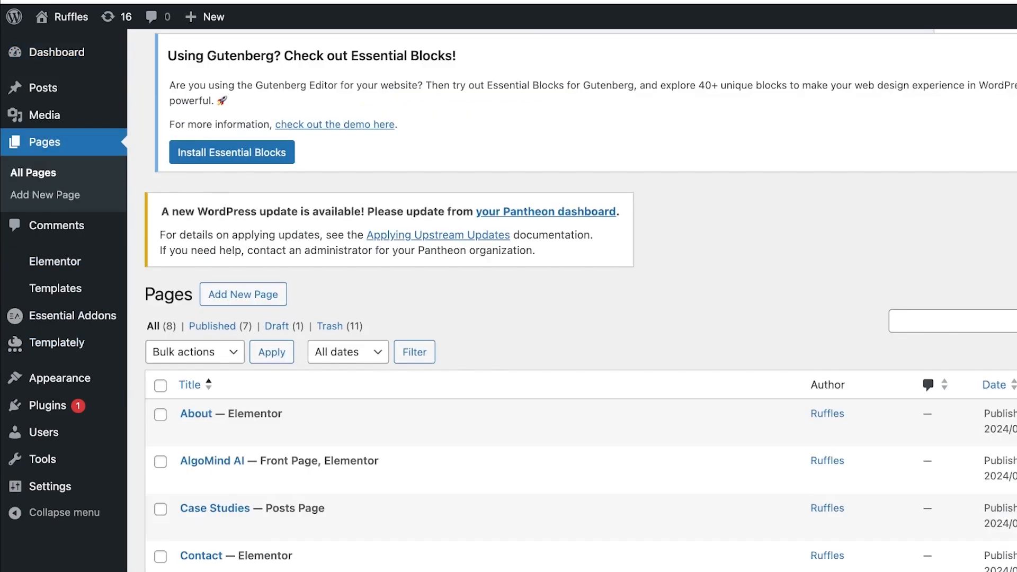
scroll(424, 307, down, 8)
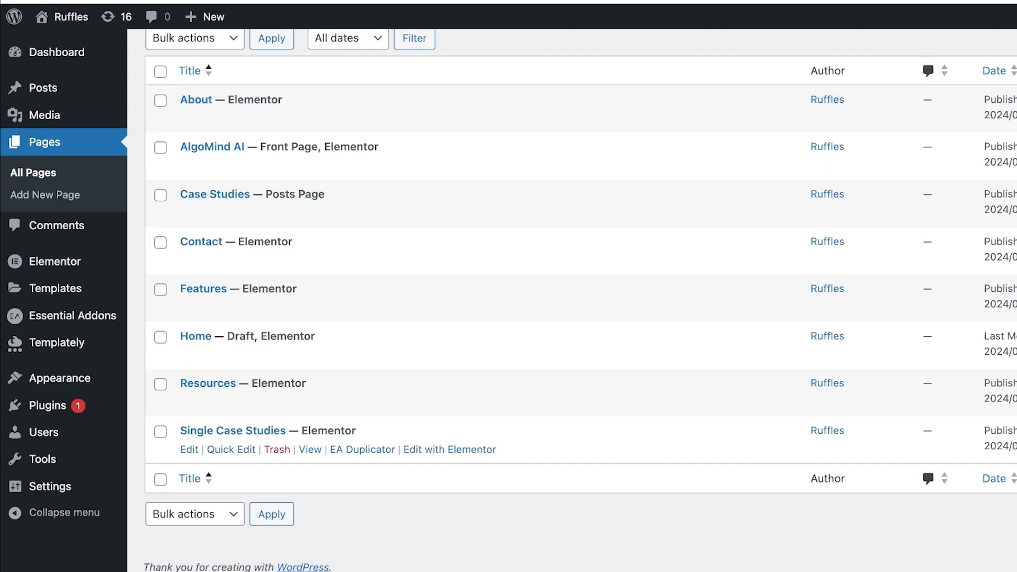
scroll(424, 318, up, 2)
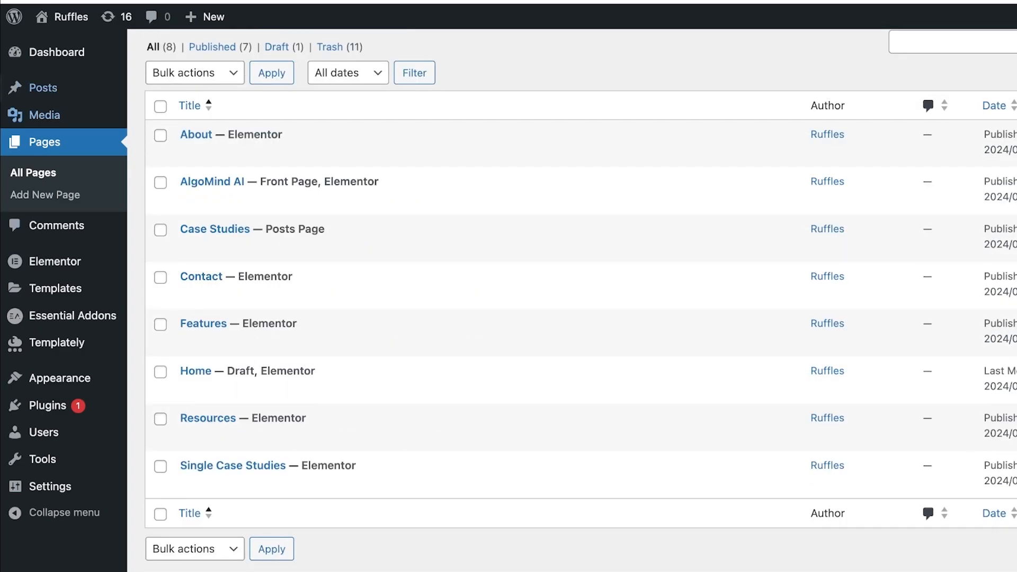
- Open the saved Elementor templates list
mouse_move(3, 88)
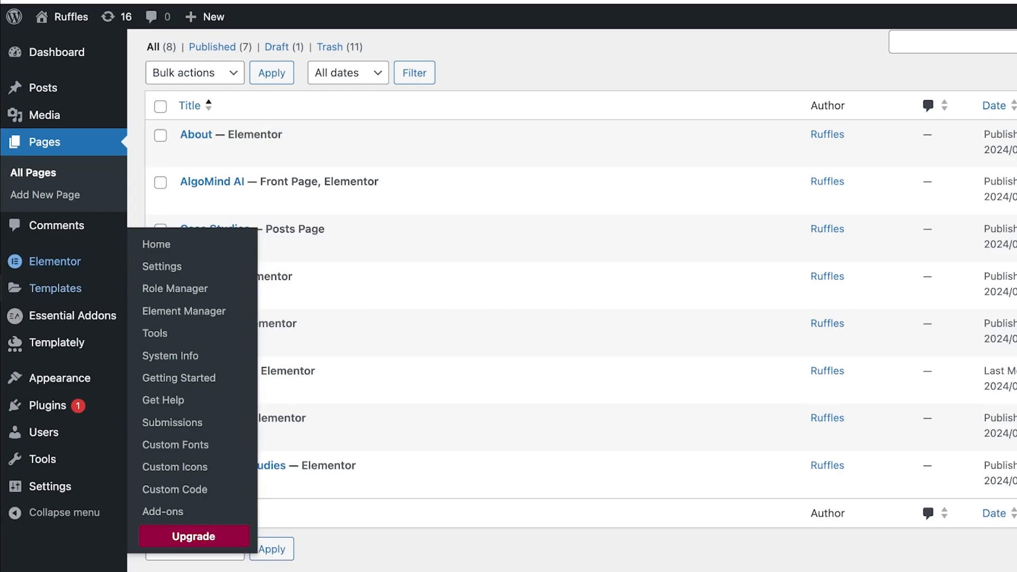
mouse_move(2, 288)
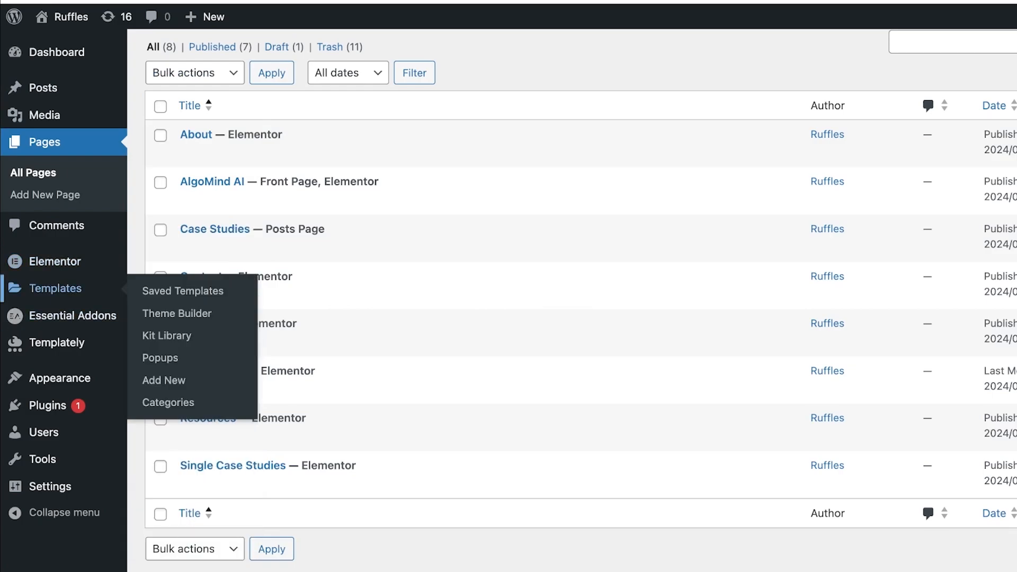
click(55, 288)
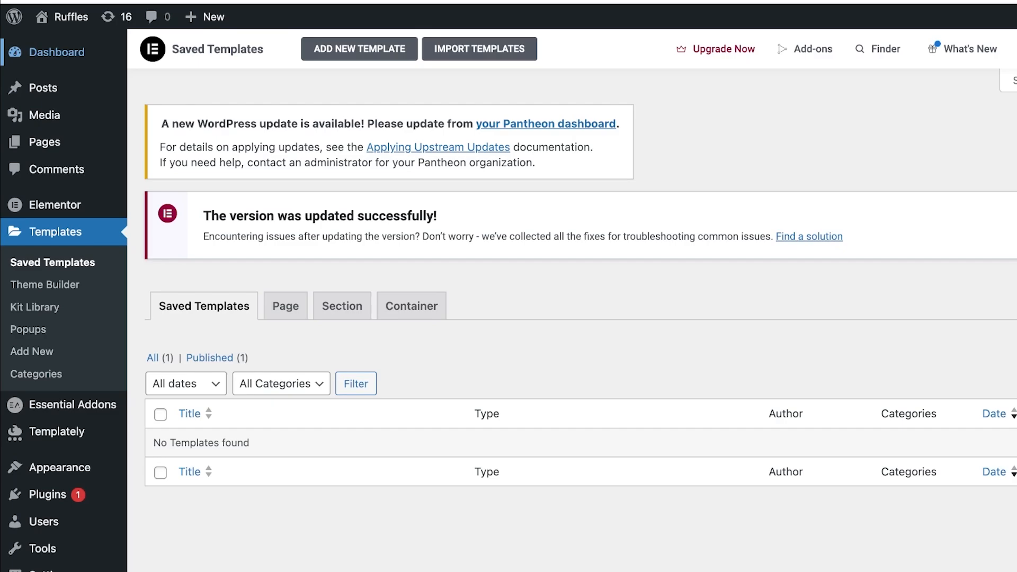
- Go to the page for adding new plugins and search the plugin directory for "registration form"
mouse_move(48, 494)
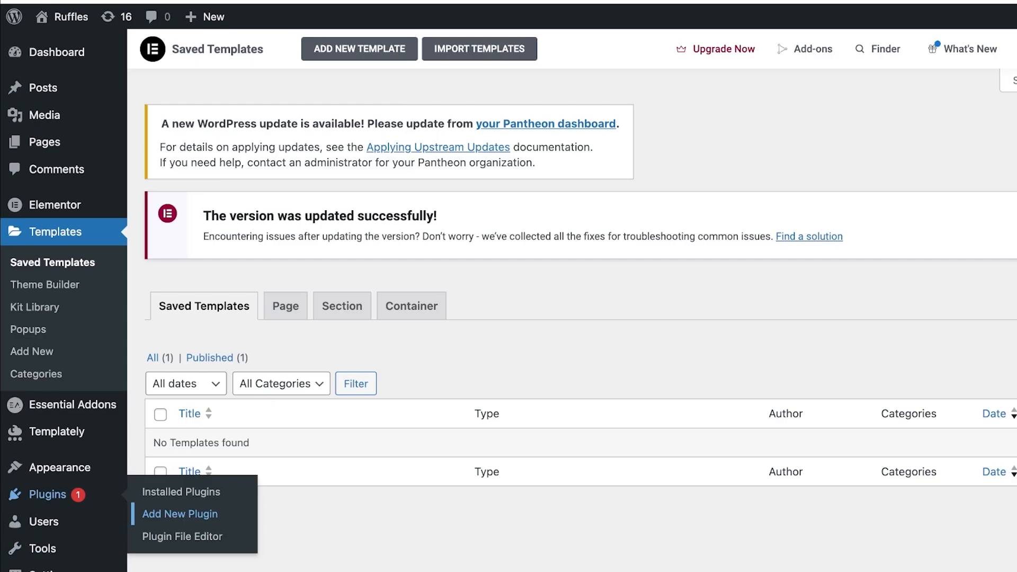
click(180, 514)
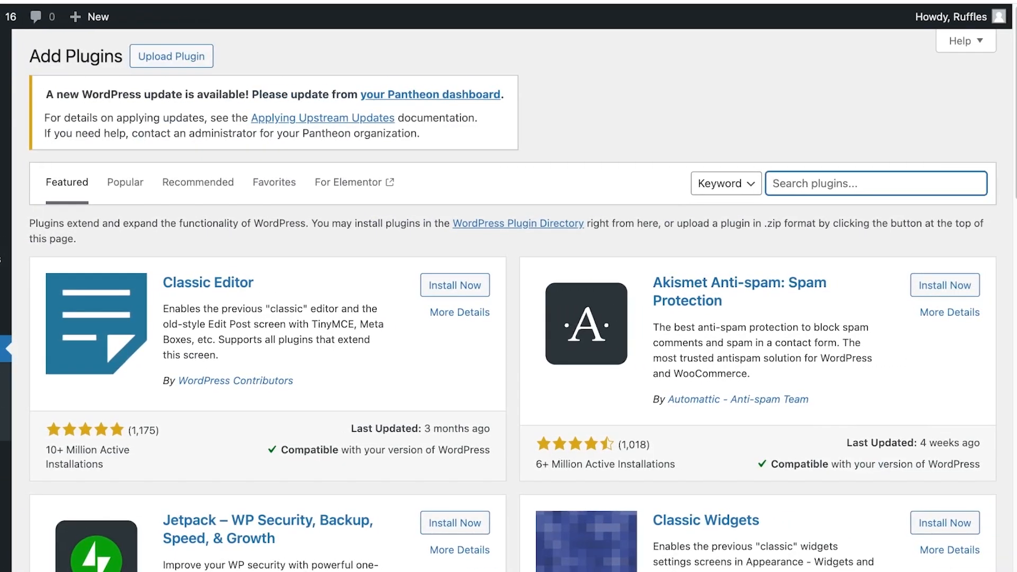
text(popup)
key(BackSpace)
key(BackSpace)
key(BackSpace)
key(BackSpace)
key(BackSpace)
text(registration form)
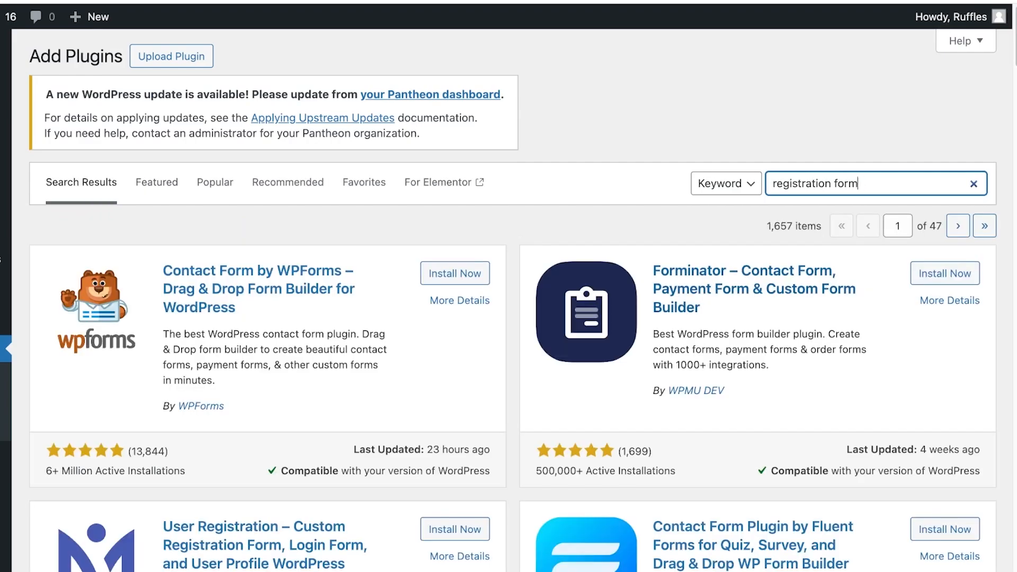
- Install and activate the Ultimate Member plugin from the search results
scroll(514, 299, down, 13)
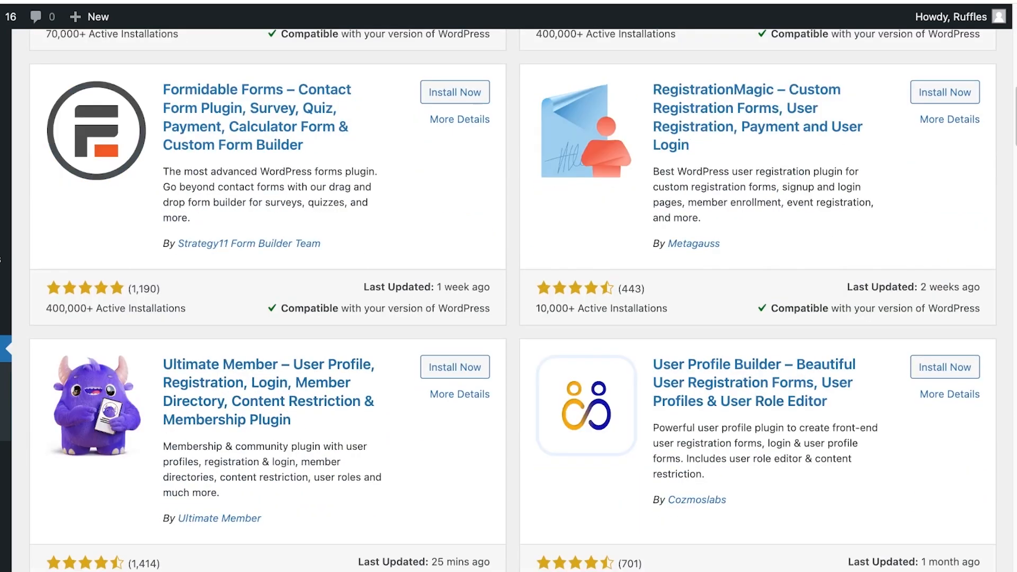
scroll(513, 299, up, 11)
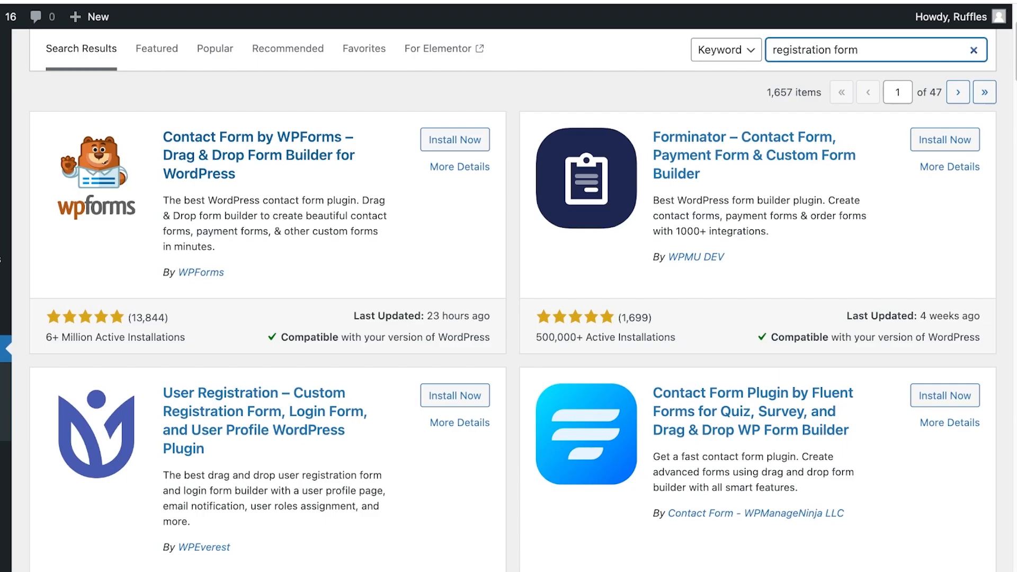
scroll(513, 299, down, 12)
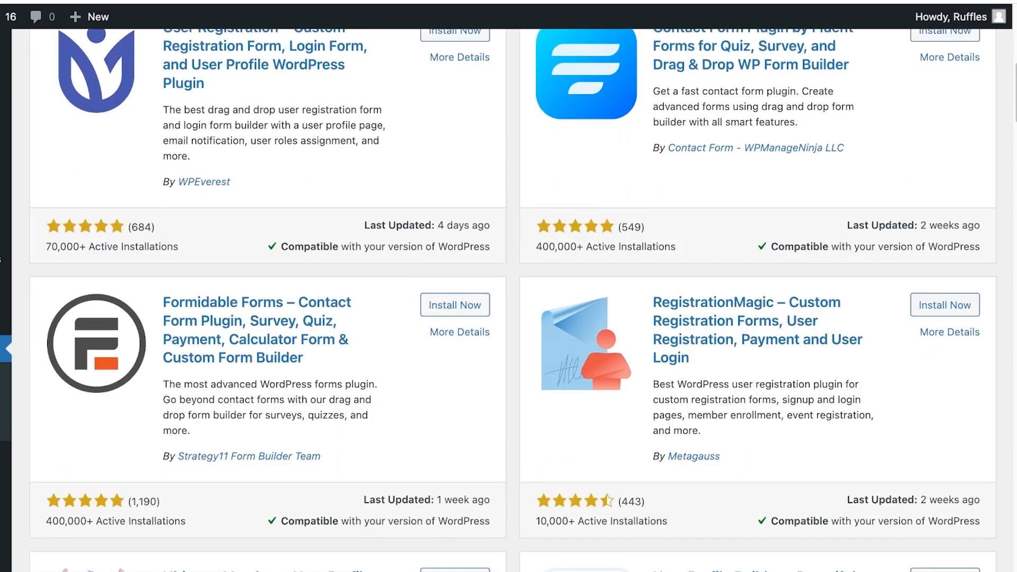
click(455, 301)
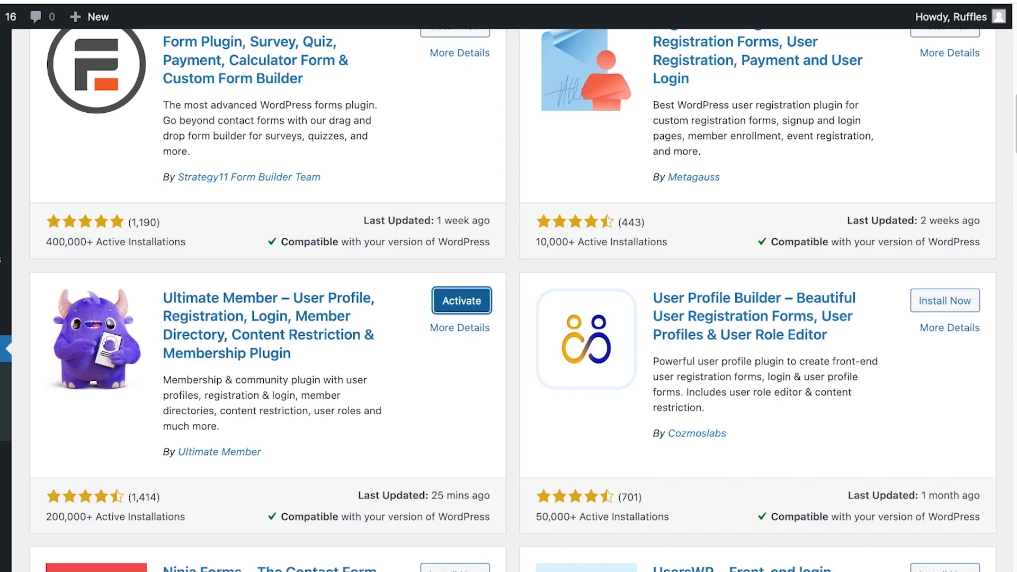
click(461, 301)
- Open the Ultimate Member documentation from the installed plugins list and look it over
scroll(509, 300, down, 3)
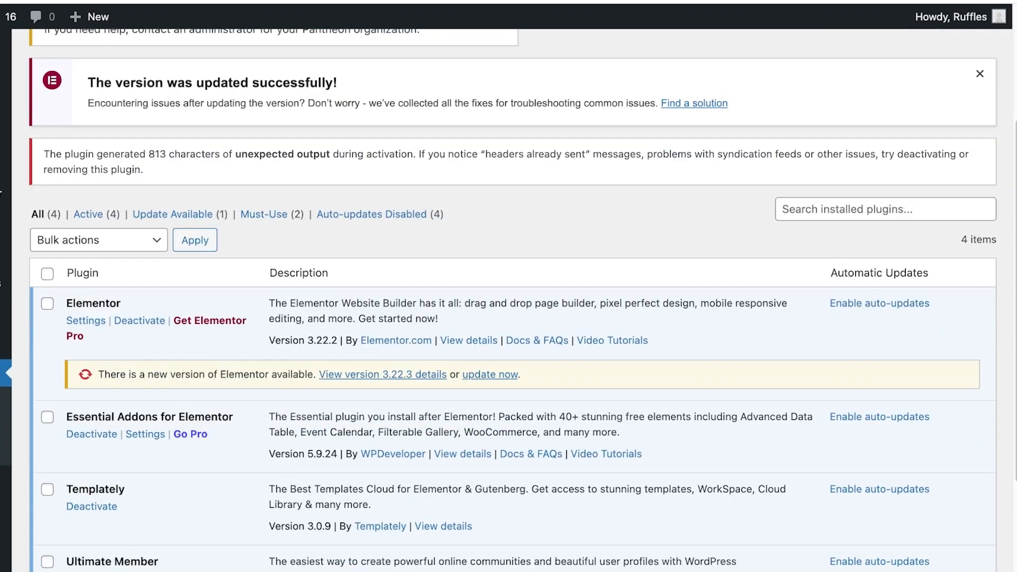
scroll(509, 300, down, 3)
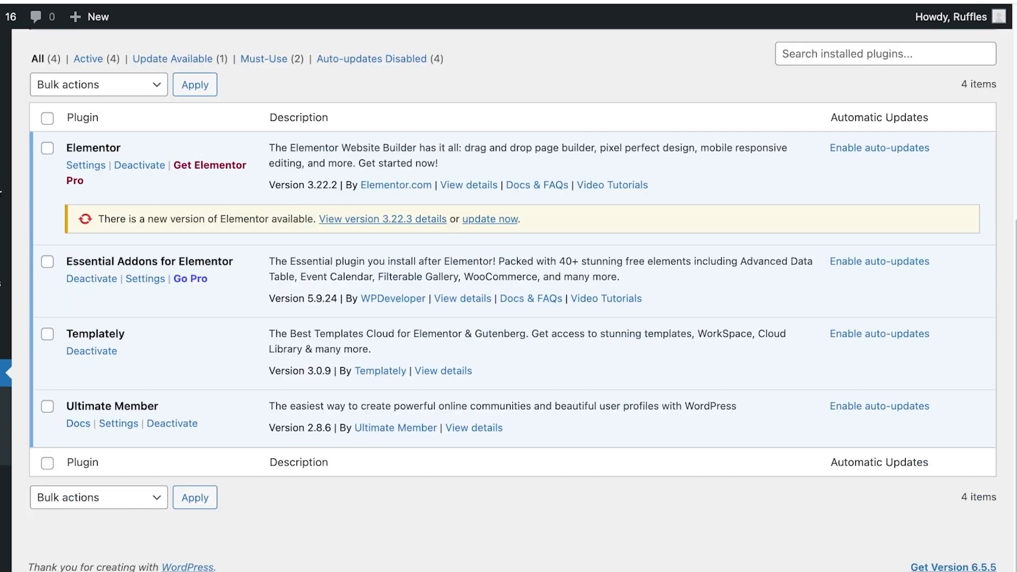
click(78, 424)
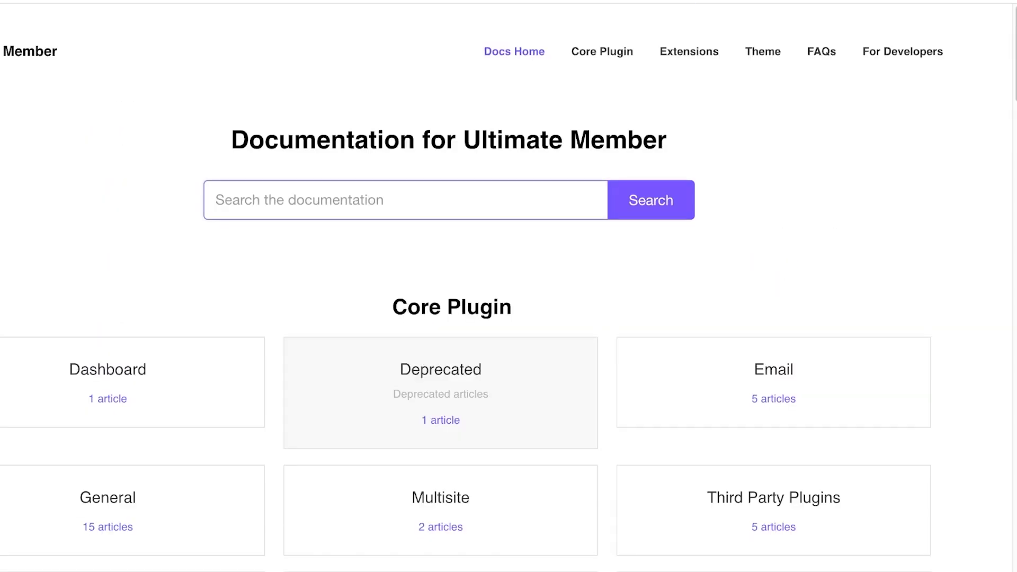
scroll(508, 286, down, 3)
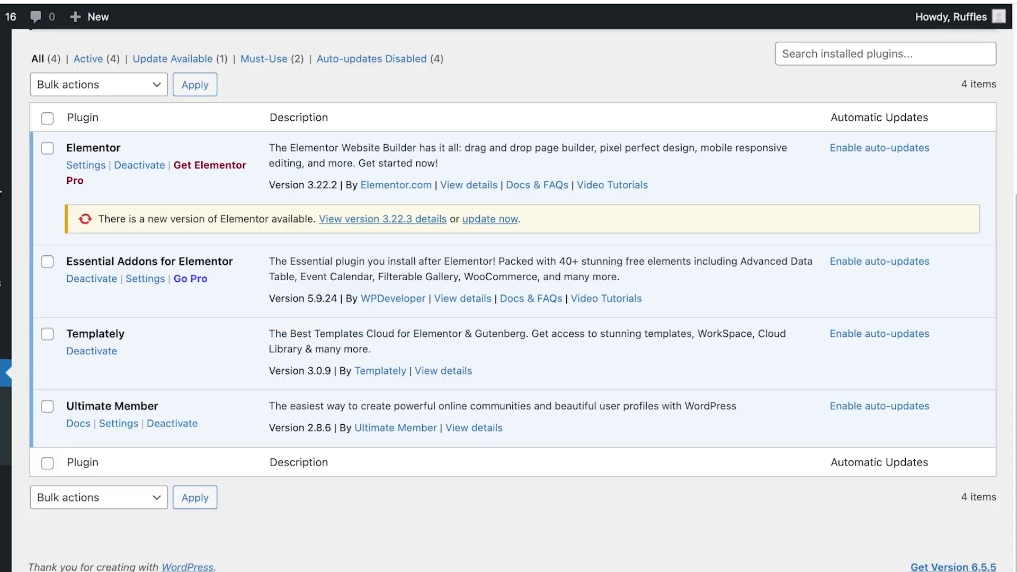
- Open the Ultimate Member settings and create the default User page
click(119, 423)
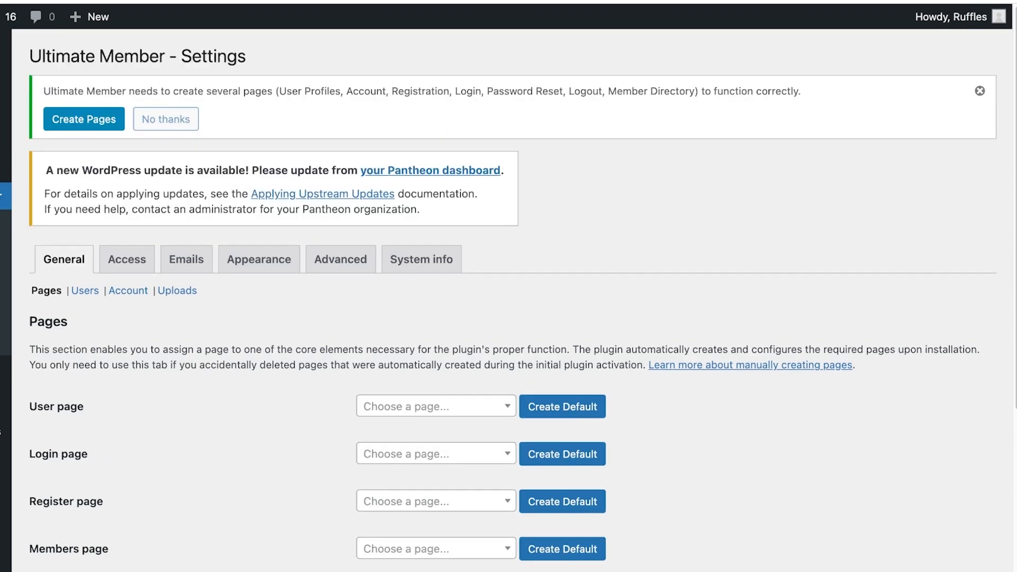
scroll(509, 318, down, 1)
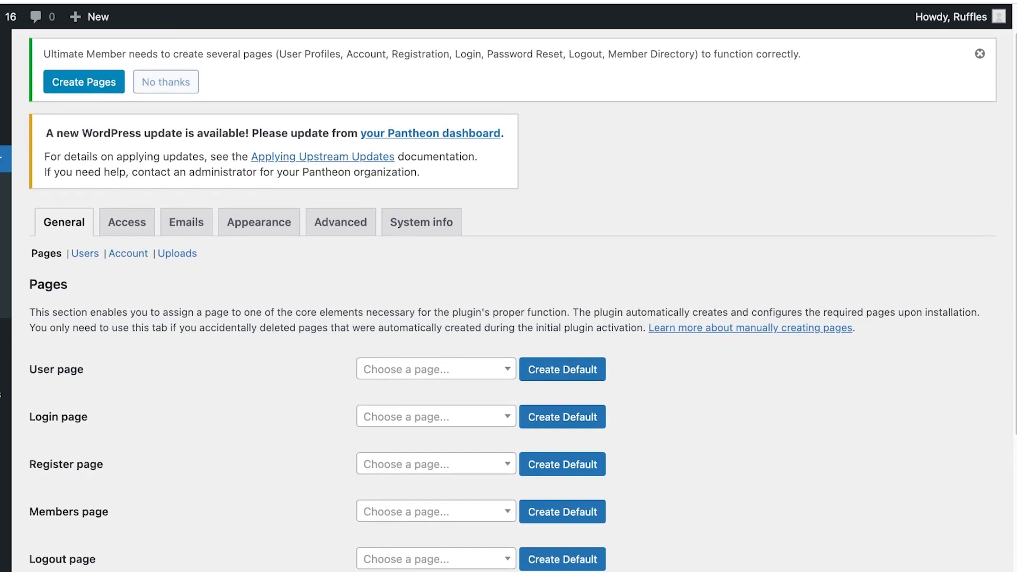
scroll(509, 318, down, 1)
click(437, 332)
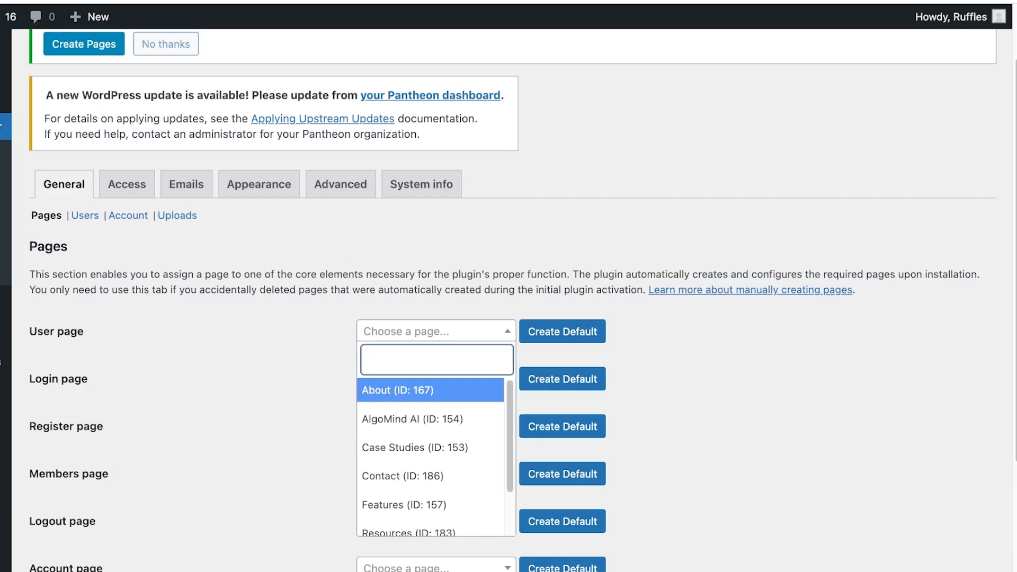
key(Escape)
click(562, 332)
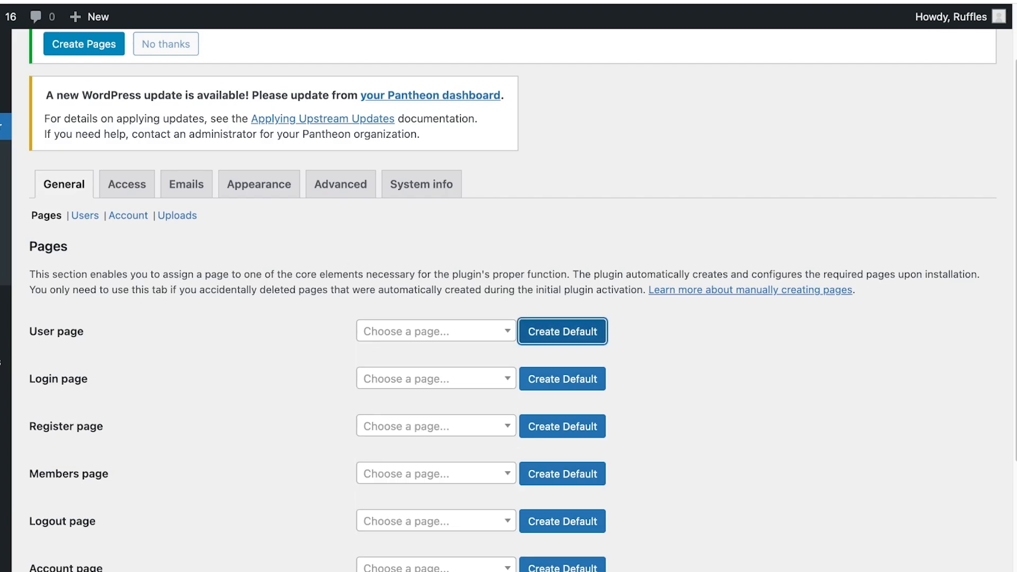
scroll(509, 318, down, 3)
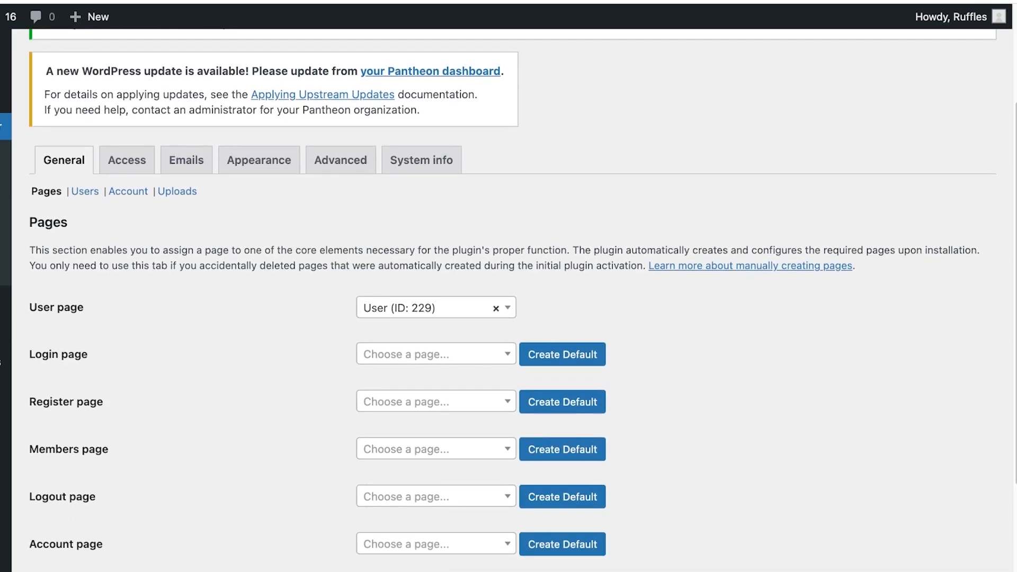
scroll(509, 318, down, 3)
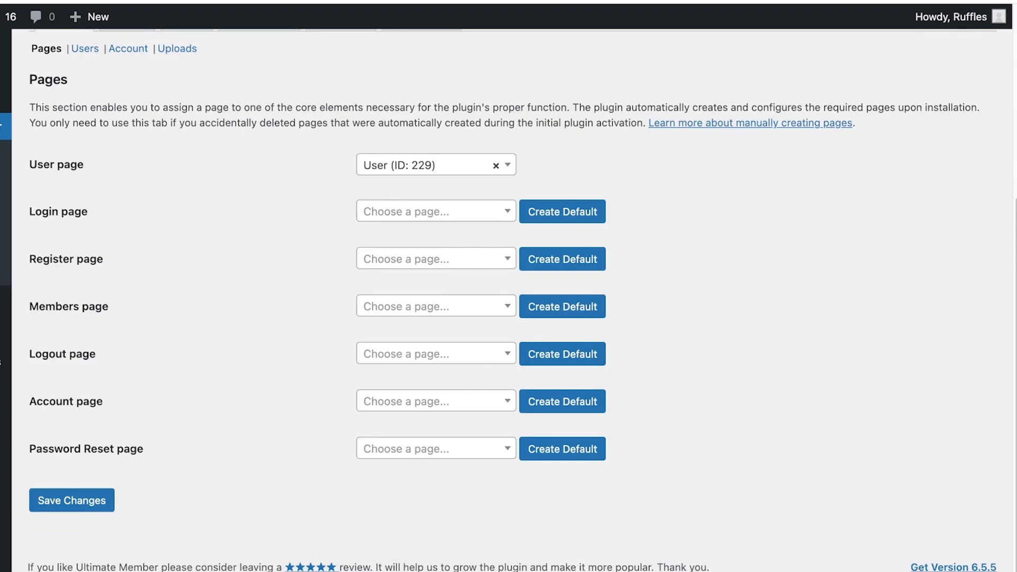
scroll(508, 286, up, 5)
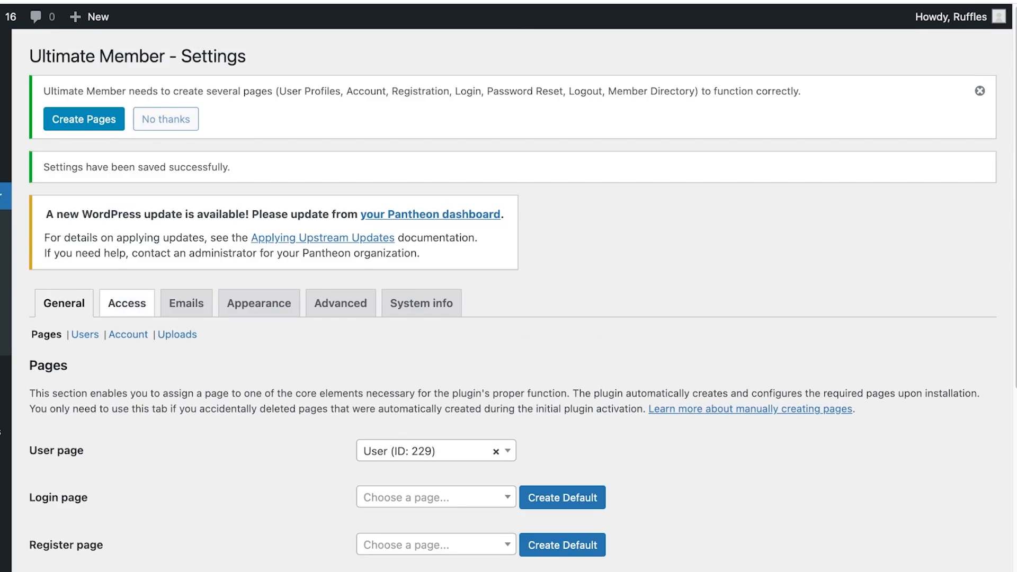
- Create the default Login and Register pages in the Ultimate Member page settings
scroll(509, 318, down, 3)
click(563, 329)
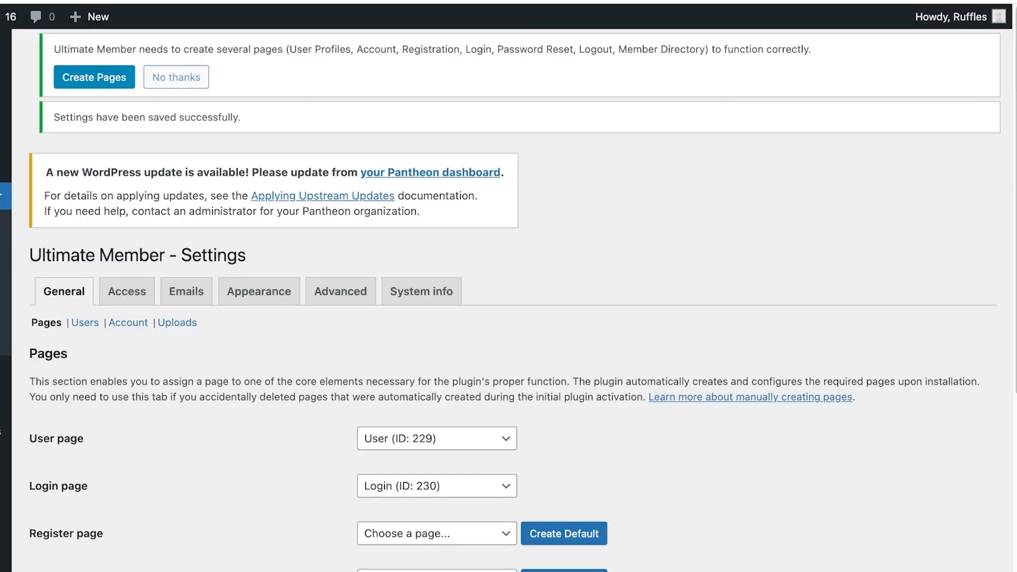
scroll(563, 401, down, 3)
click(564, 402)
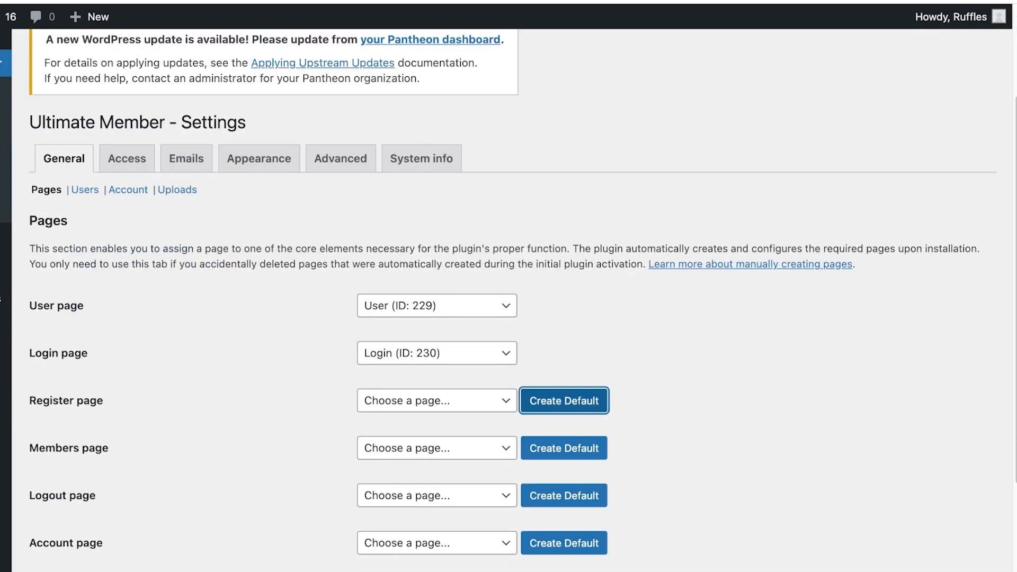
- Create the default Members and Logout pages in the Ultimate Member page settings
scroll(564, 401, down, 3)
scroll(563, 341, down, 2)
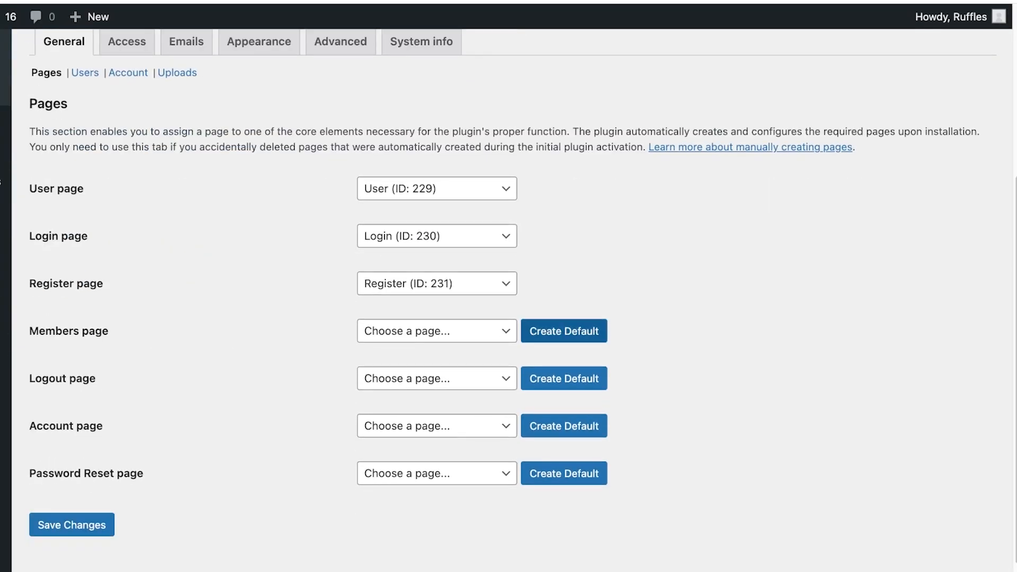
click(563, 341)
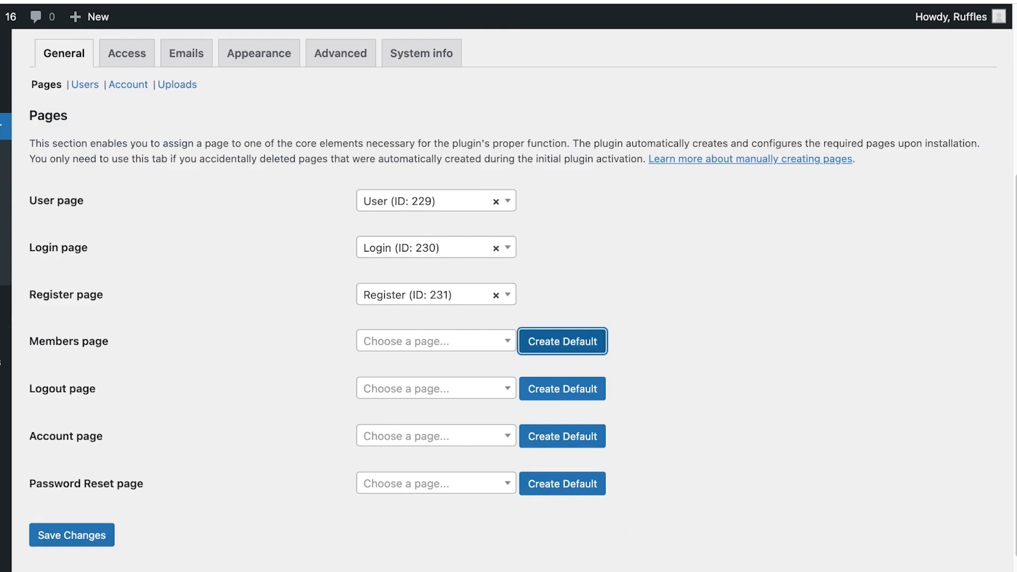
scroll(563, 341, down, 3)
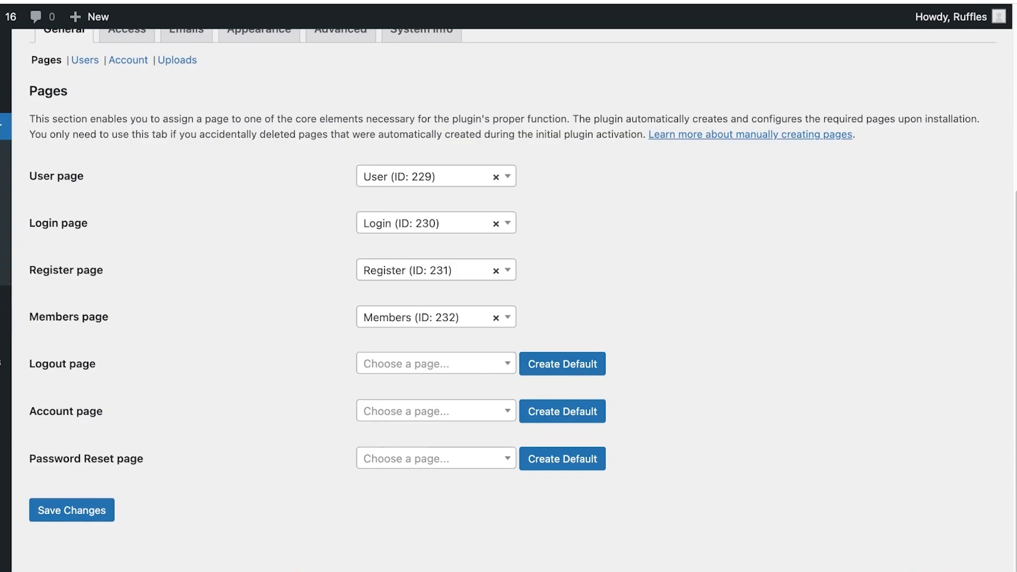
scroll(563, 353, down, 1)
click(563, 354)
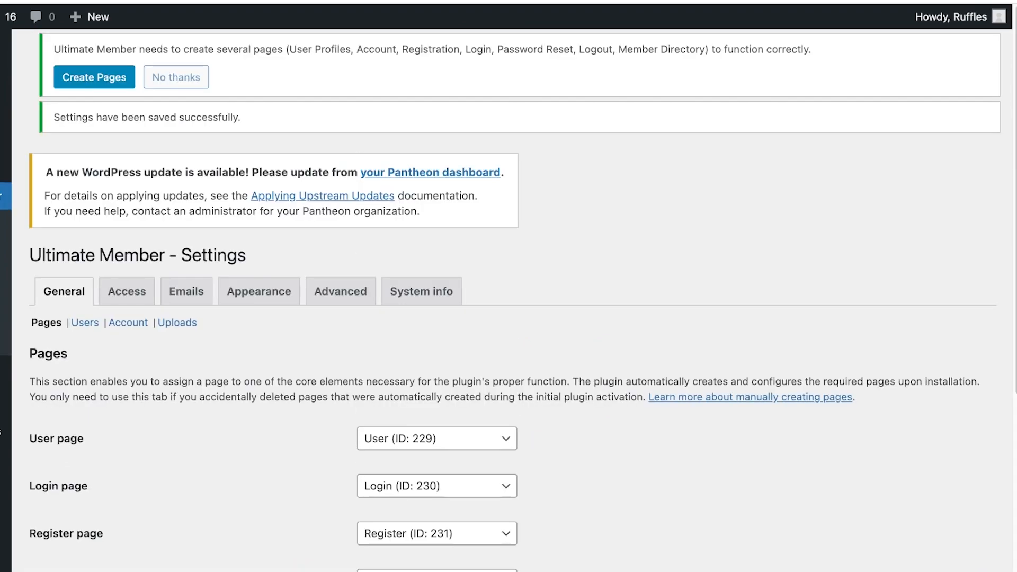
- Create the default Account and Password Reset pages in the Ultimate Member page settings
scroll(562, 371, down, 5)
click(562, 405)
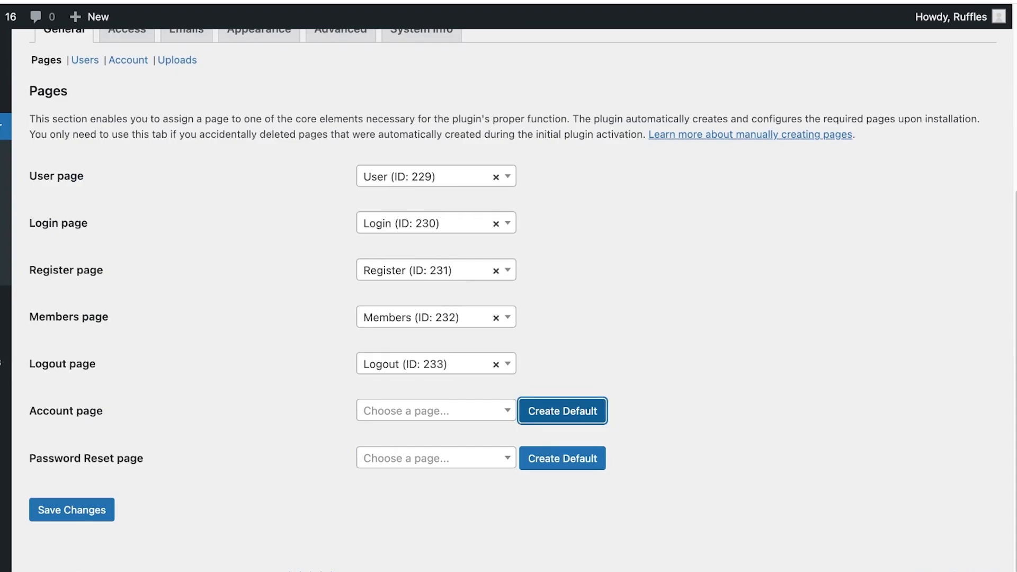
click(563, 458)
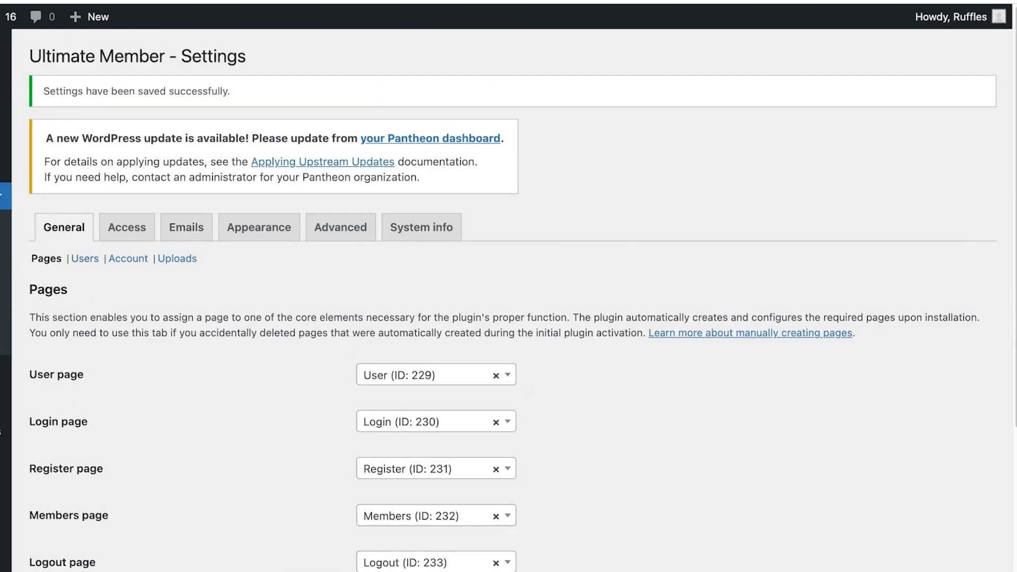
- Set the Registration Default Role to Customer in the Ultimate Member user settings and save the changes
click(85, 259)
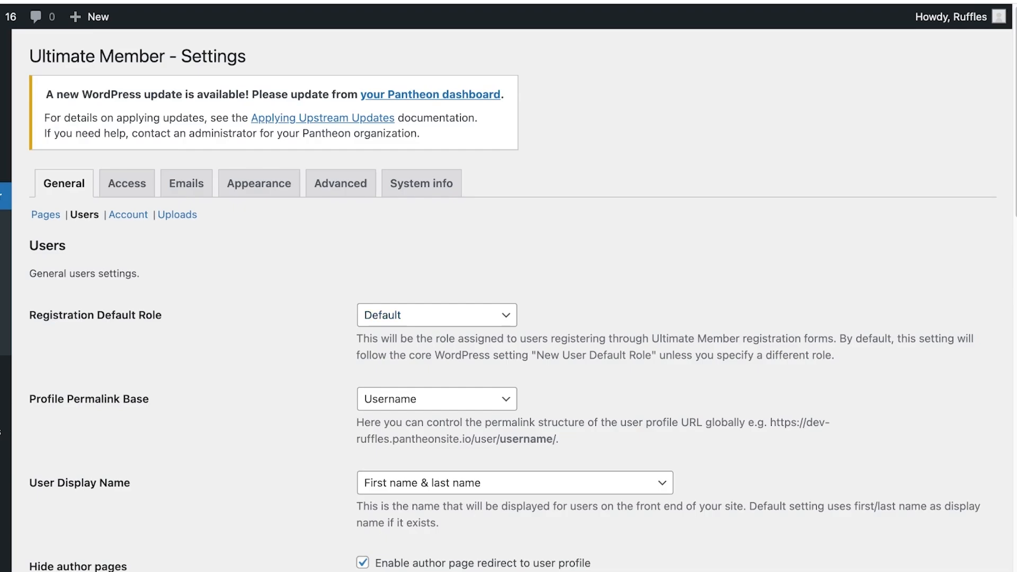
click(437, 315)
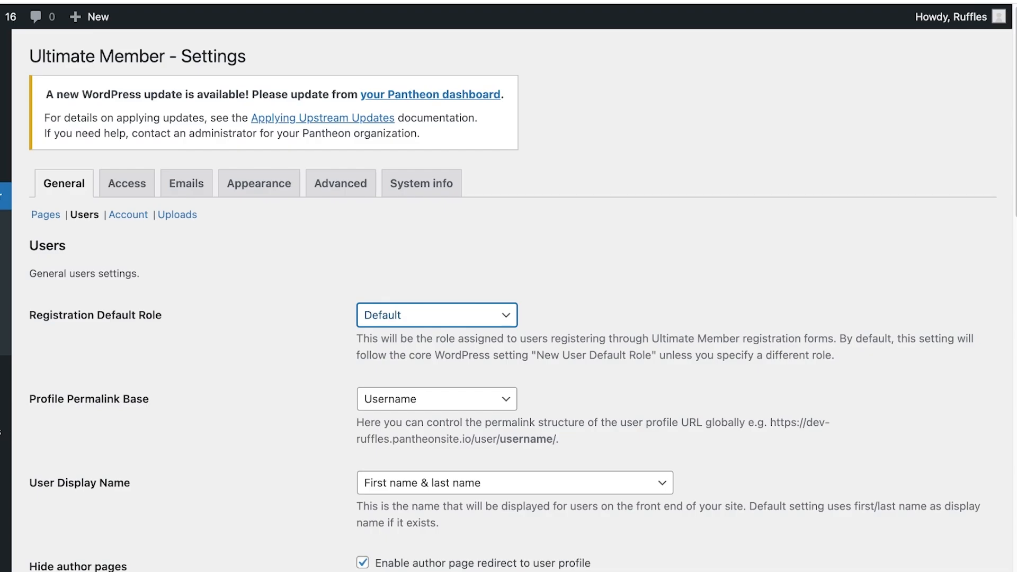
click(390, 315)
scroll(508, 300, down, 2)
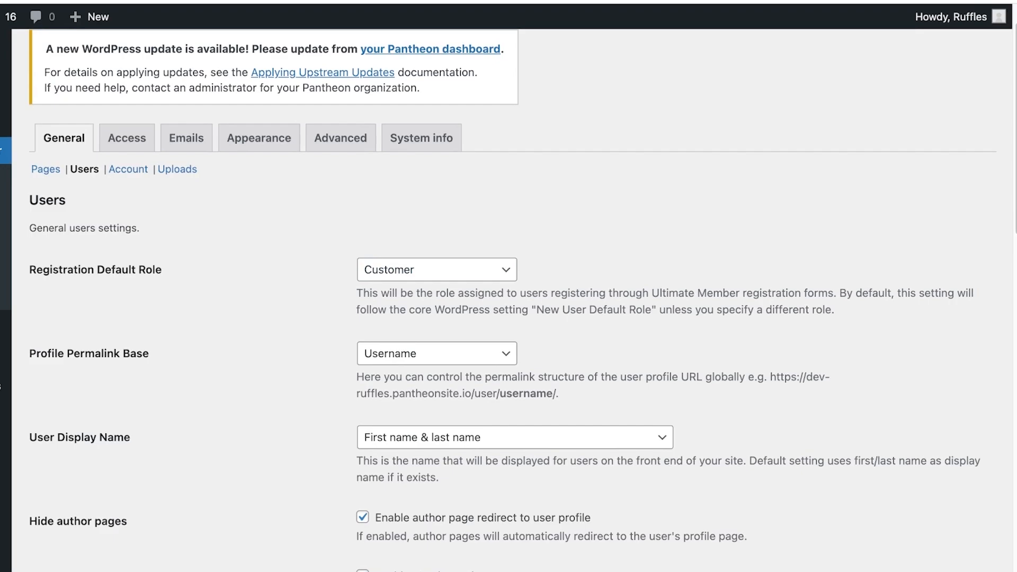
drag(536, 310, 657, 310)
click(658, 312)
click(436, 269)
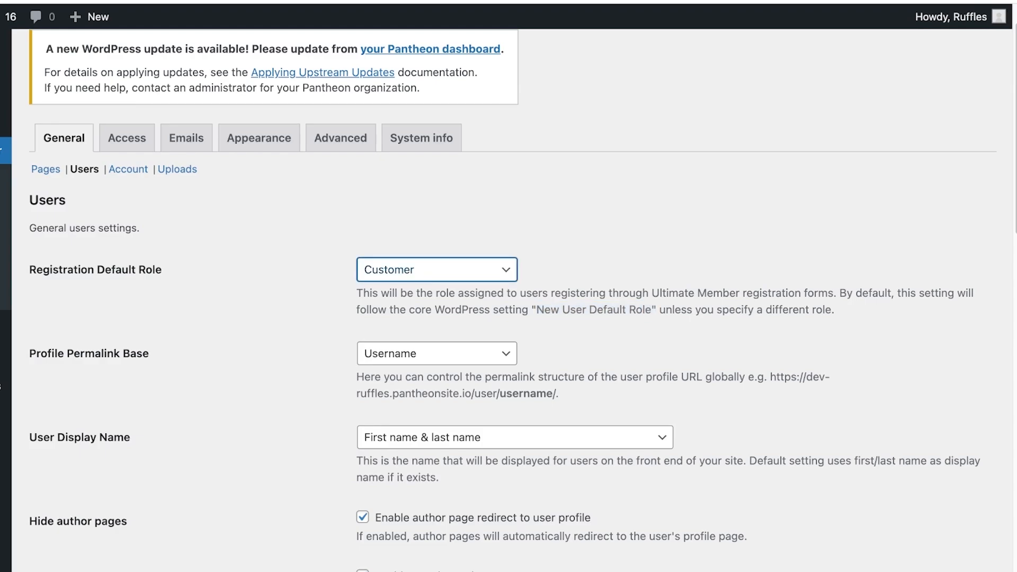
scroll(498, 299, down, 2)
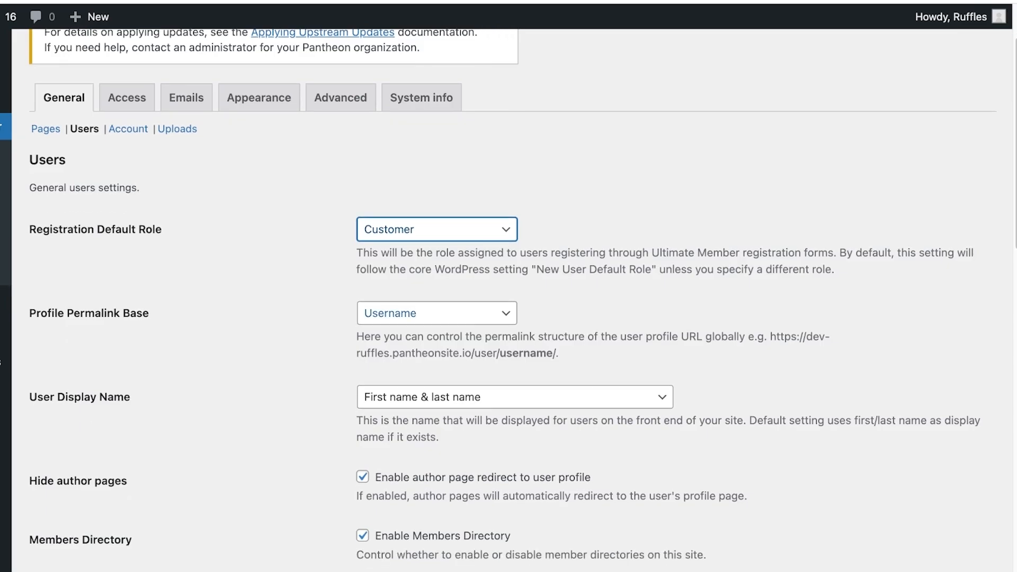
scroll(508, 299, down, 4)
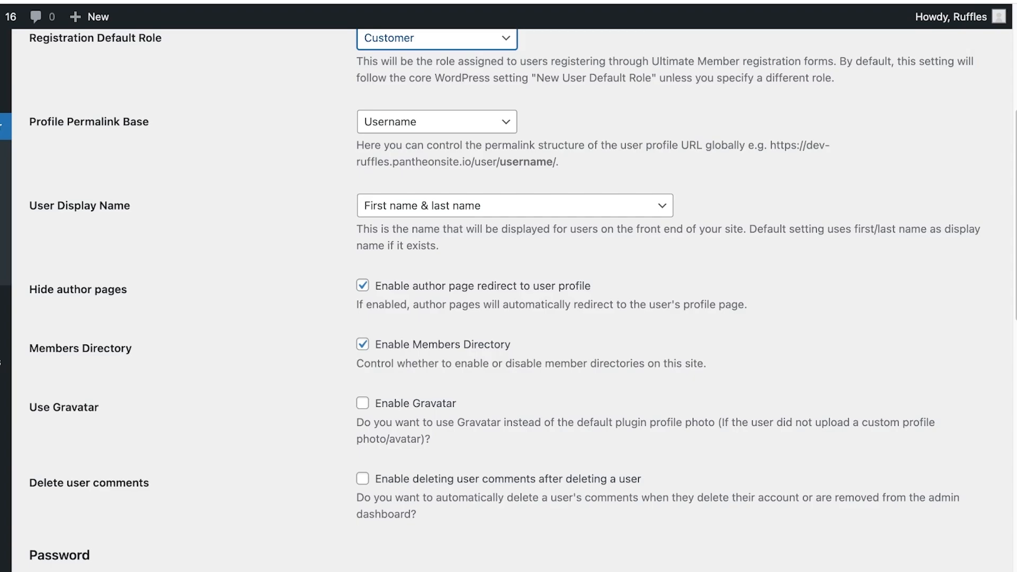
scroll(509, 297, down, 12)
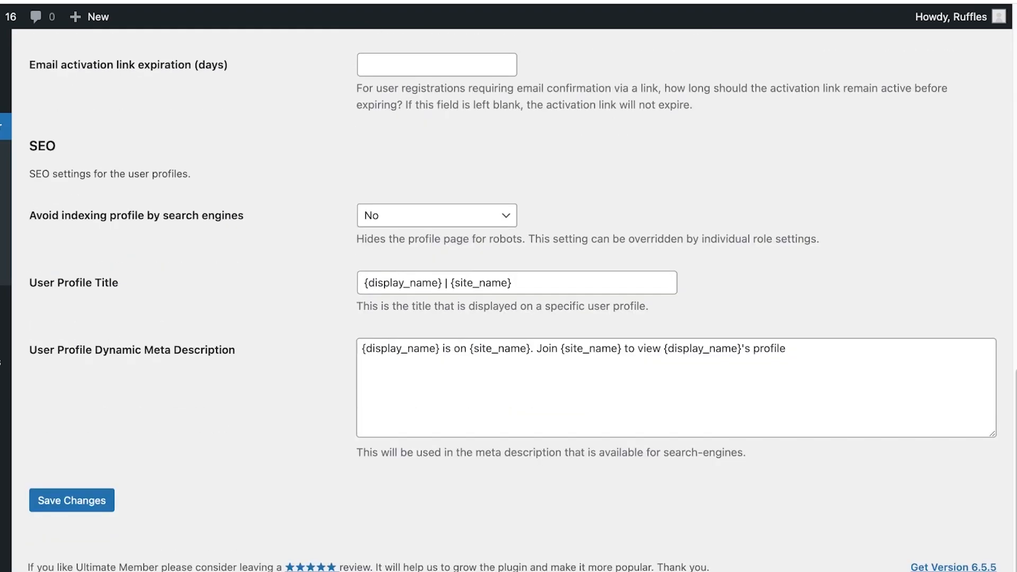
scroll(509, 297, up, 15)
scroll(508, 297, down, 15)
click(72, 500)
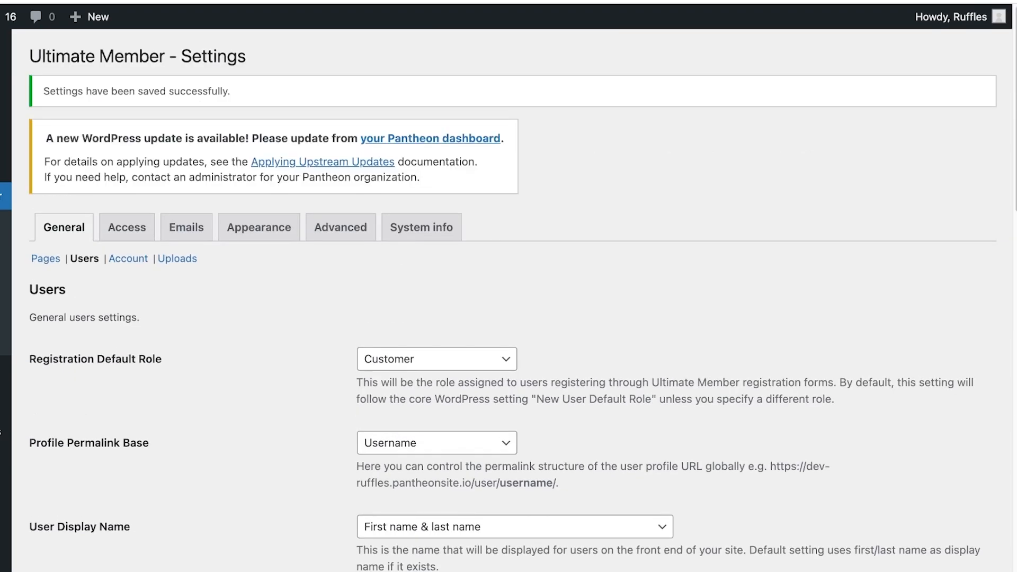
- Examine the content restriction options, including Global Site Access, and the email notification and sender settings
click(128, 227)
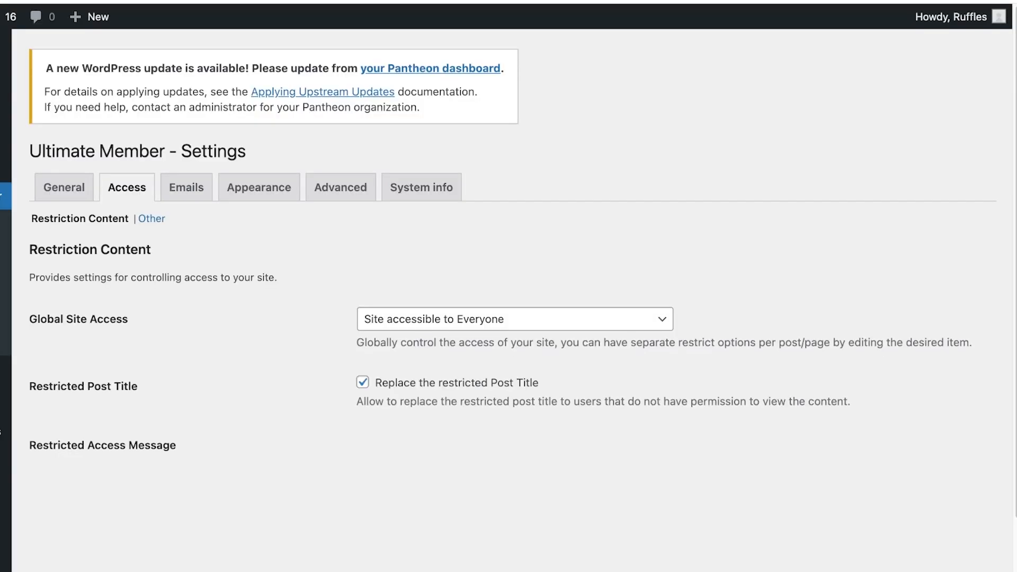
scroll(515, 318, down, 2)
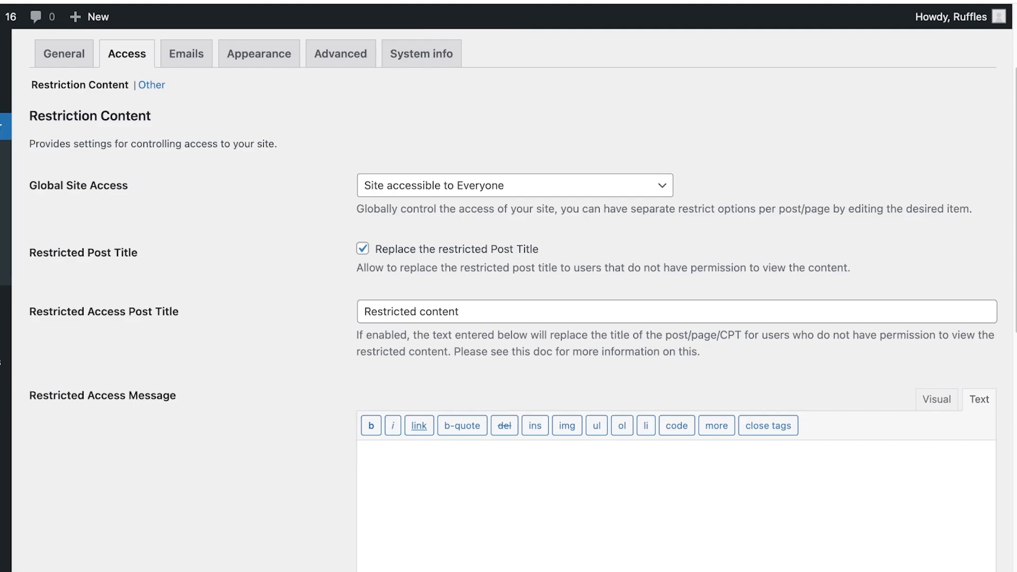
click(515, 185)
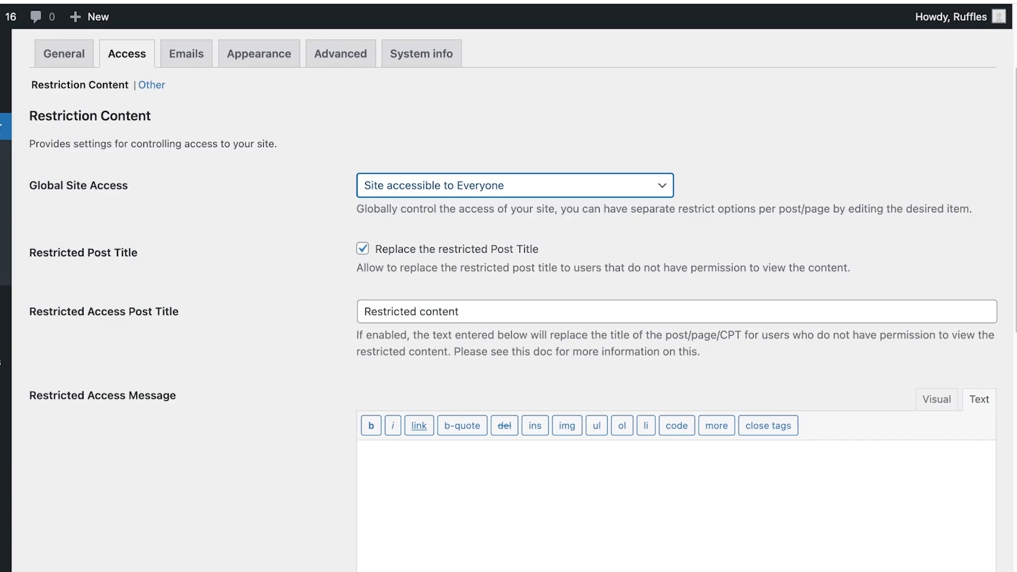
scroll(509, 297, down, 10)
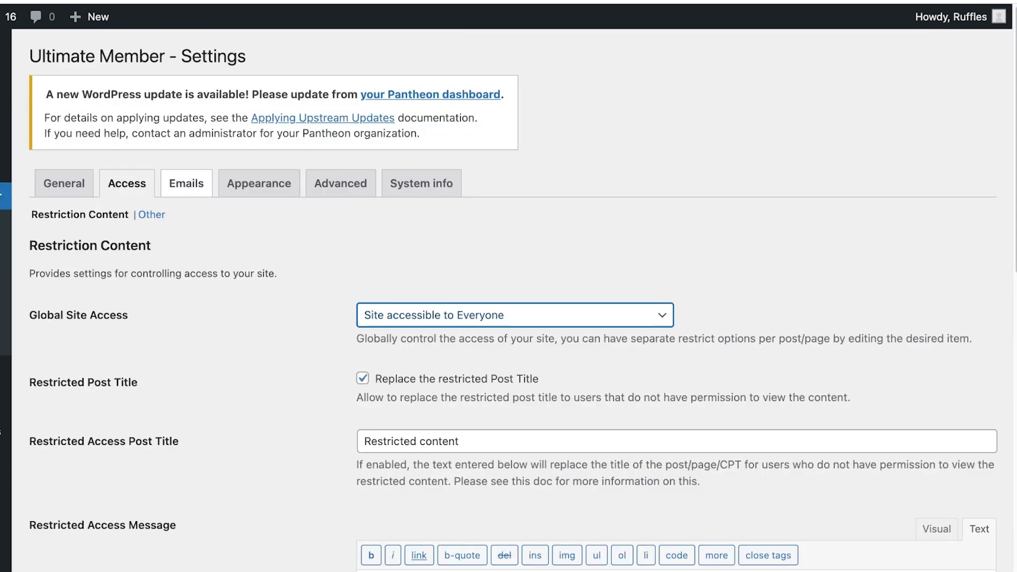
click(187, 184)
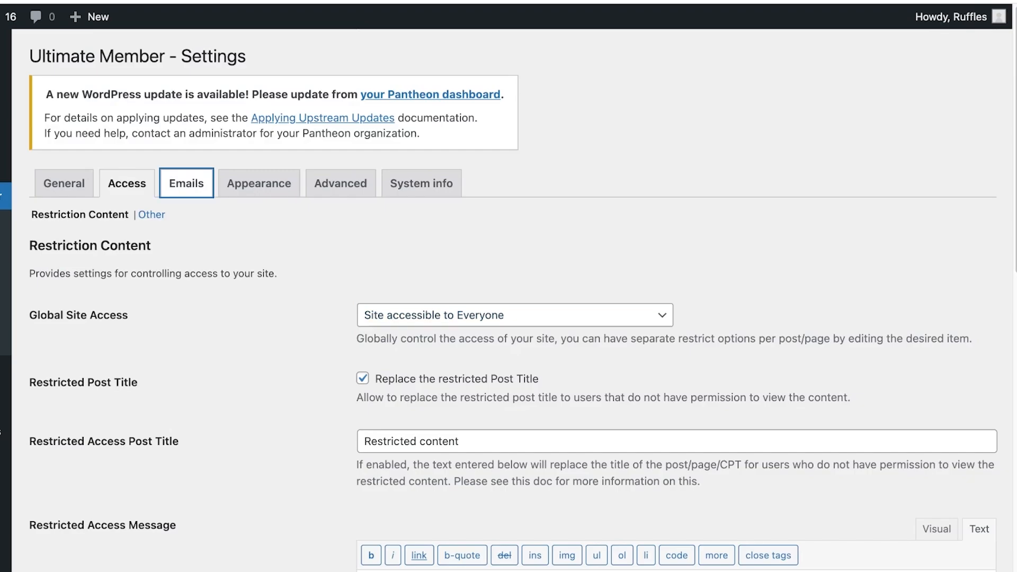
scroll(509, 299, down, 1)
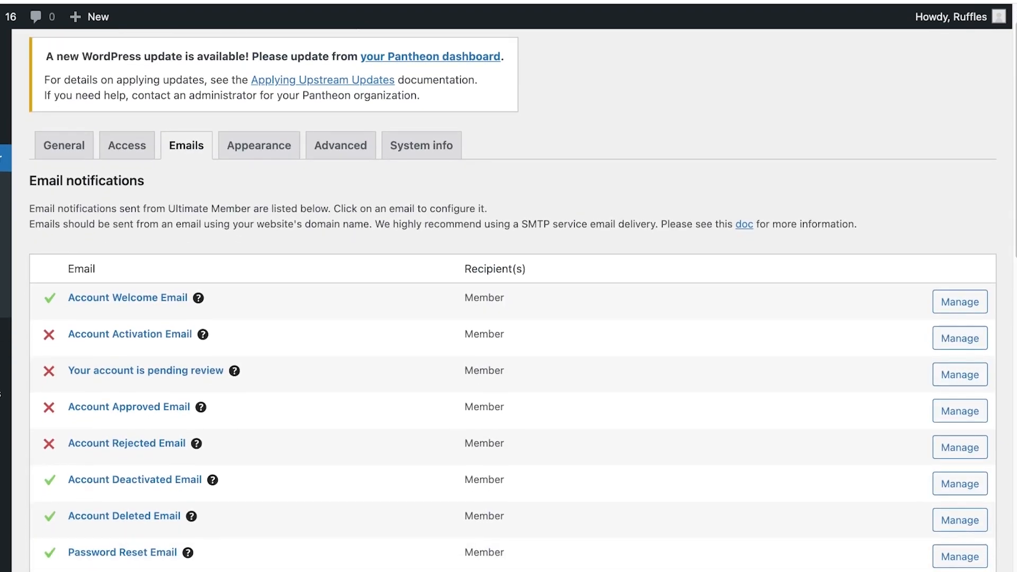
scroll(509, 300, down, 1)
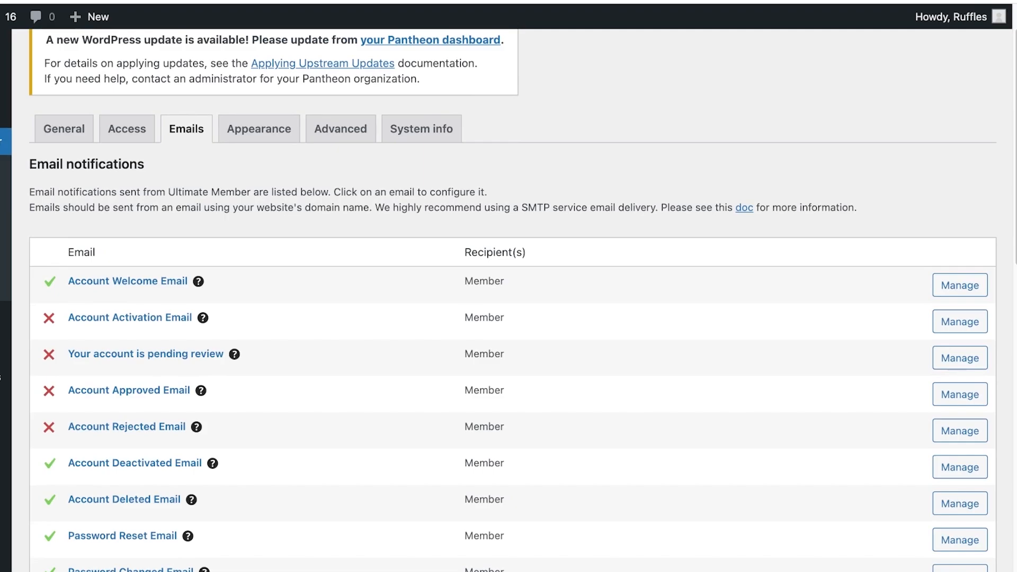
scroll(509, 300, down, 1)
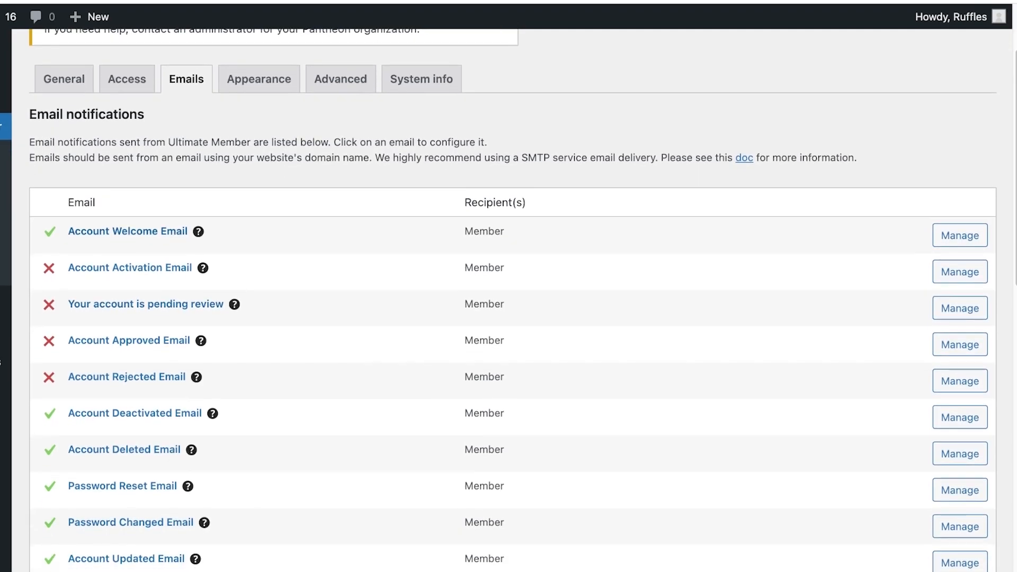
scroll(509, 299, down, 9)
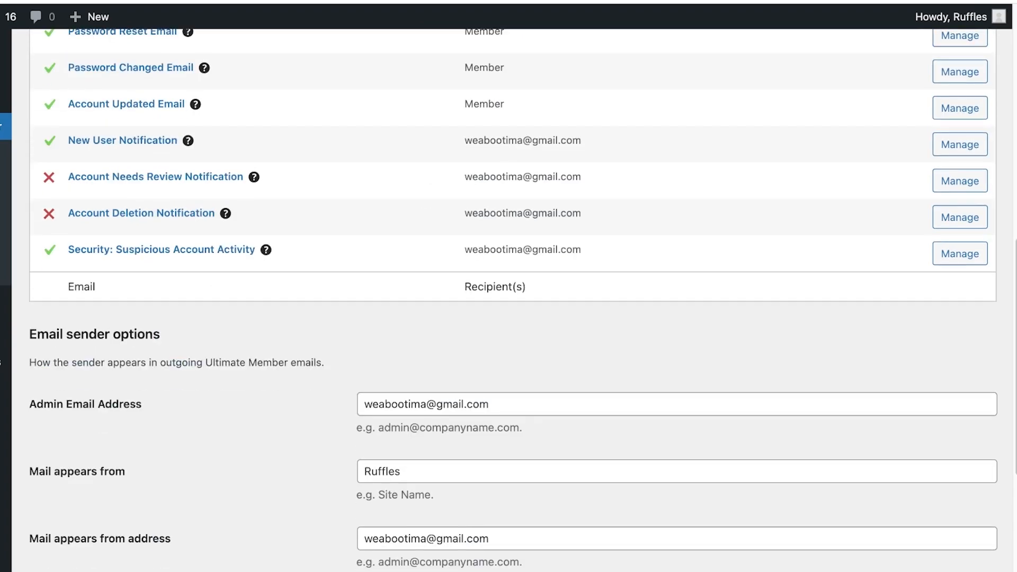
scroll(508, 299, up, 10)
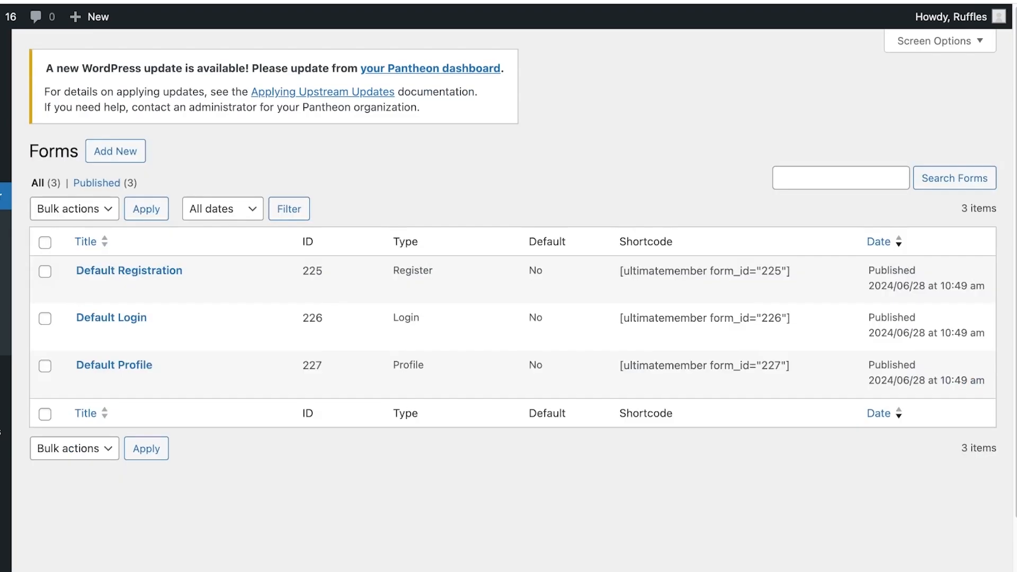
- Open the Default Registration form for editing and go through its existing fields
mouse_move(129, 267)
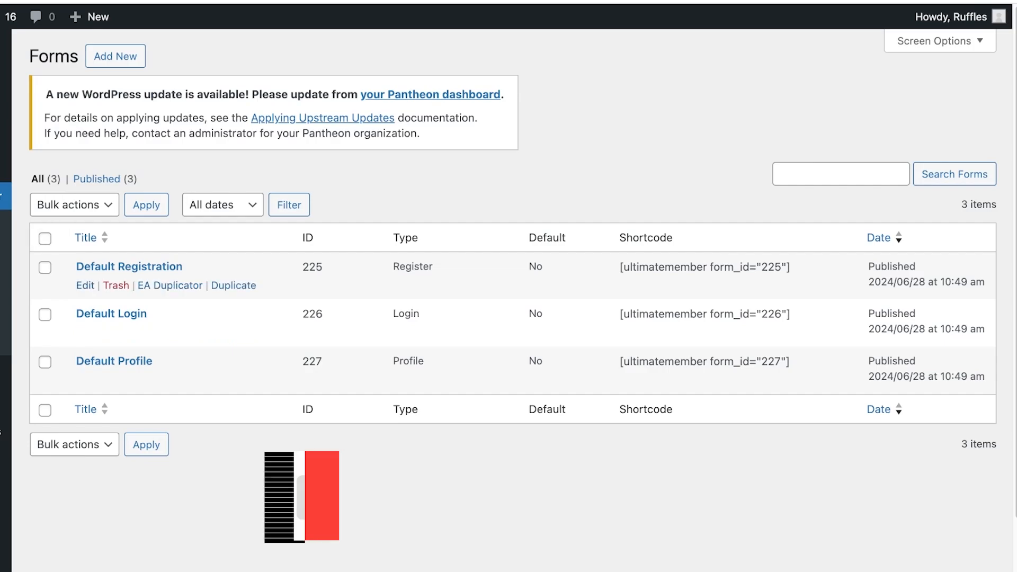
click(85, 286)
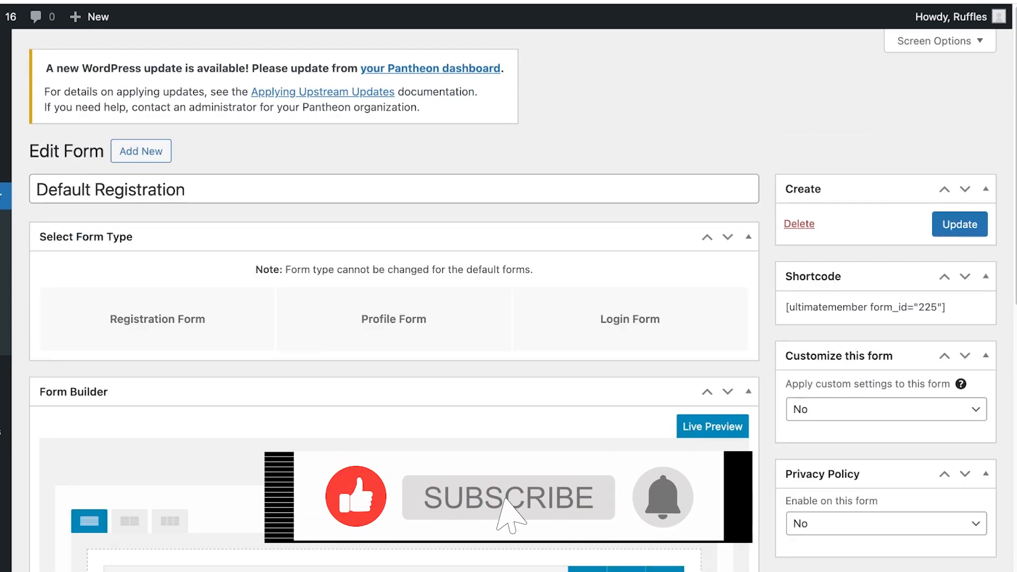
scroll(394, 318, down, 3)
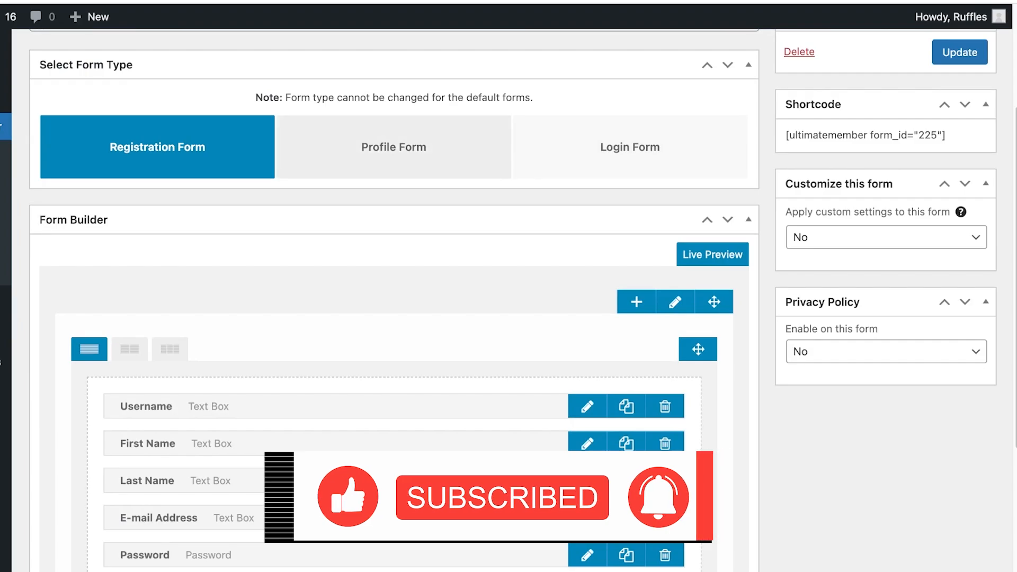
scroll(394, 318, down, 3)
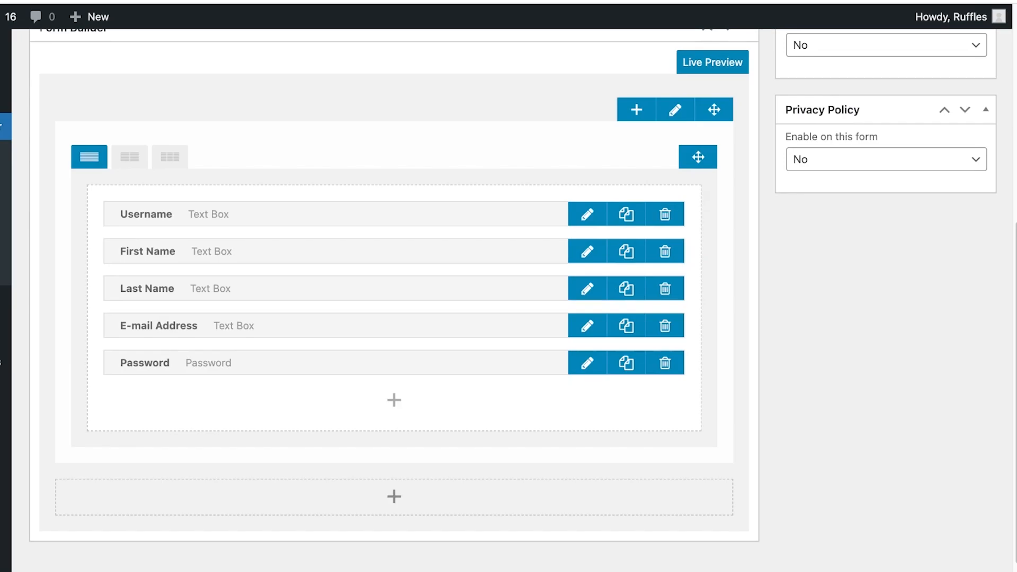
scroll(394, 371, down, 1)
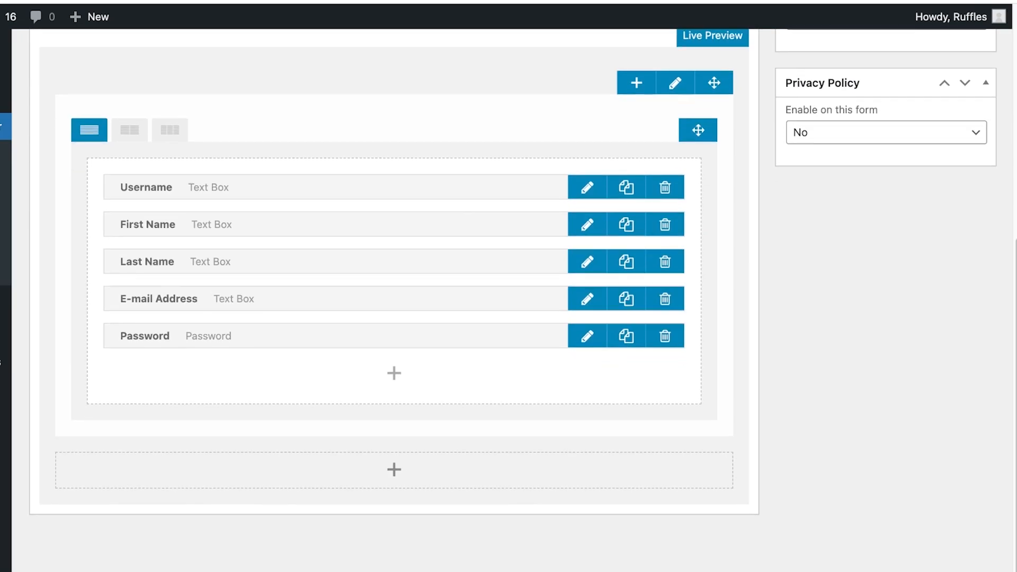
- Add the predefined Birth Date field to the end of the registration form
click(394, 373)
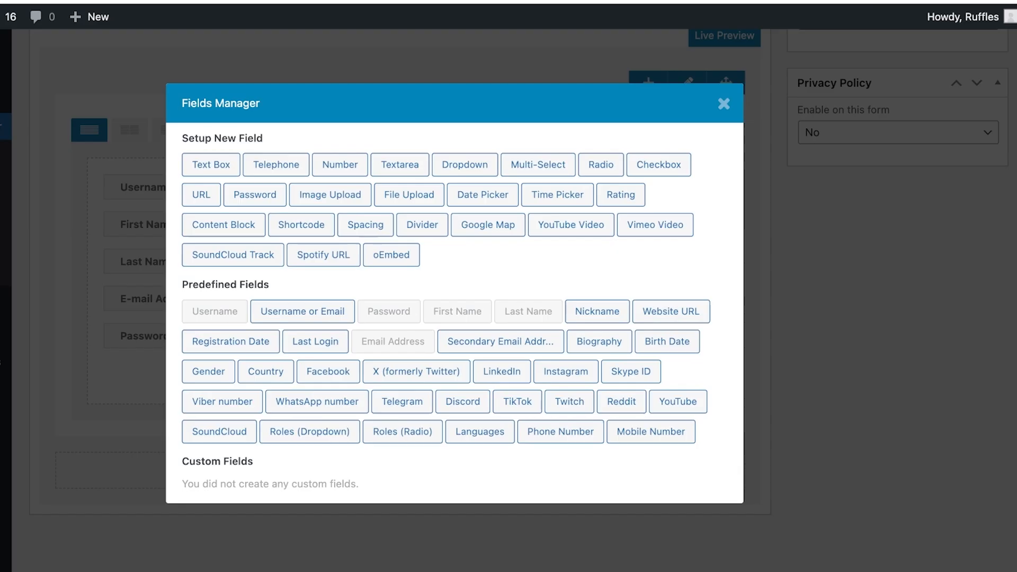
click(667, 341)
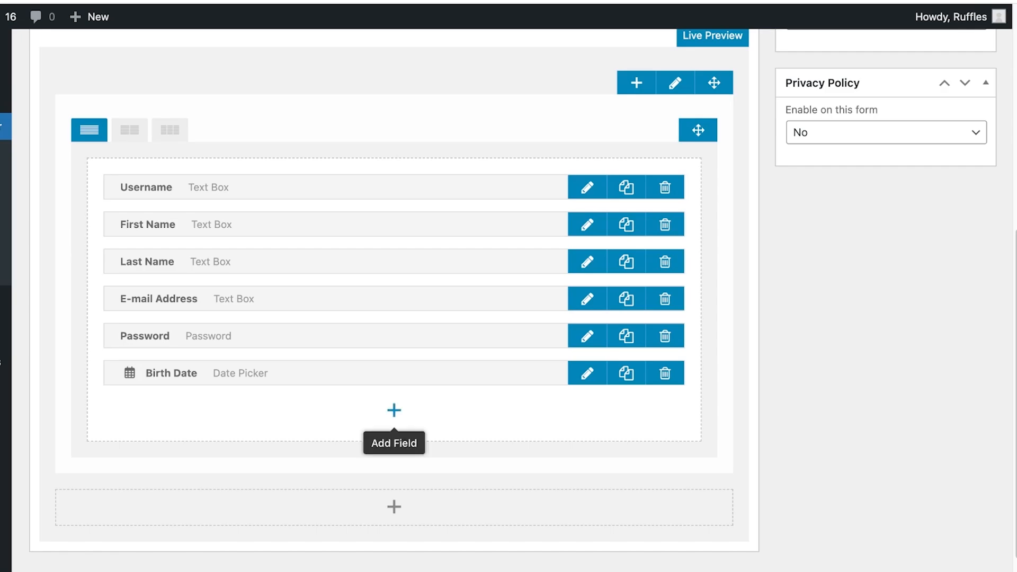
click(394, 410)
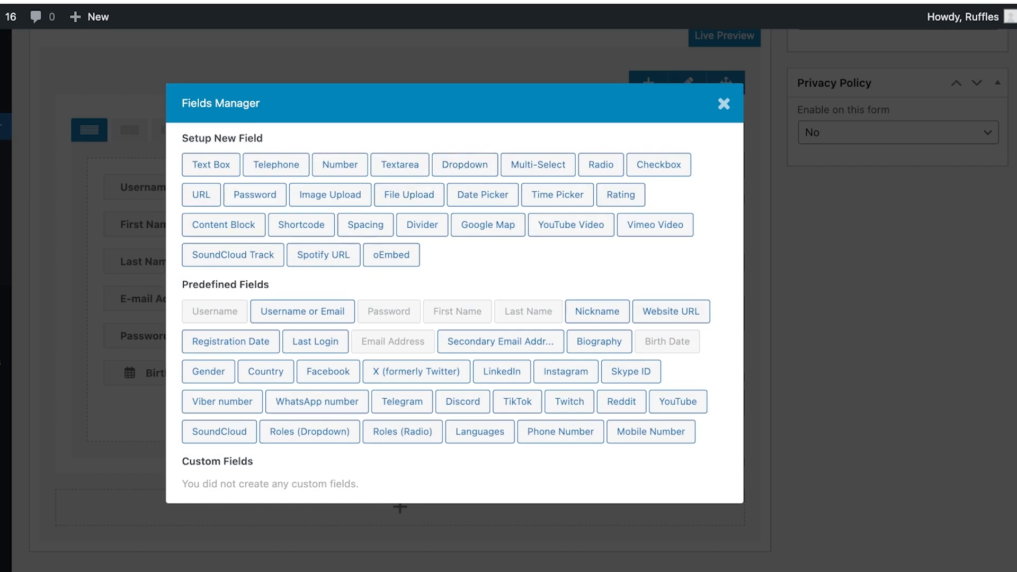
click(724, 104)
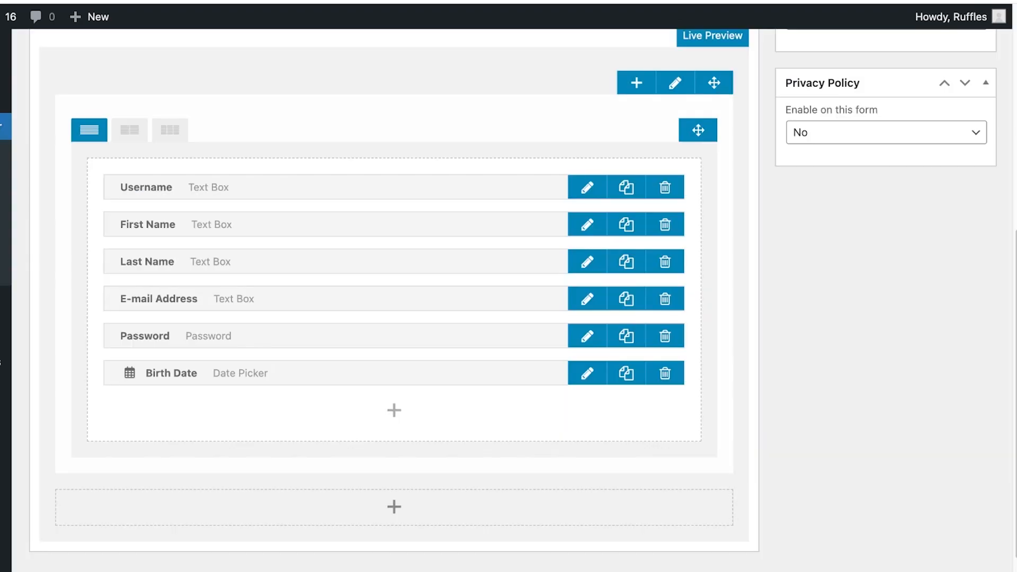
click(130, 130)
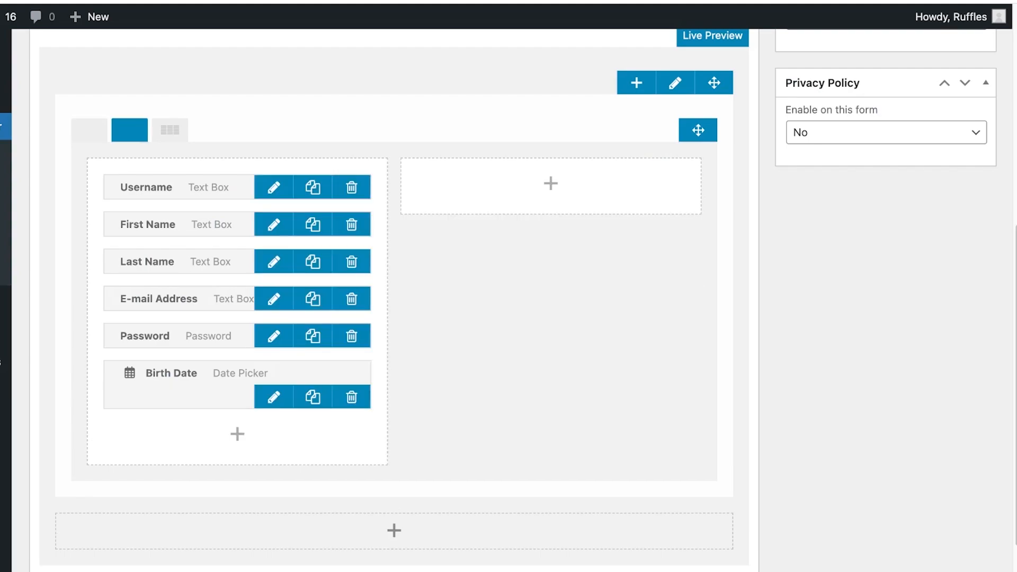
click(170, 130)
click(90, 131)
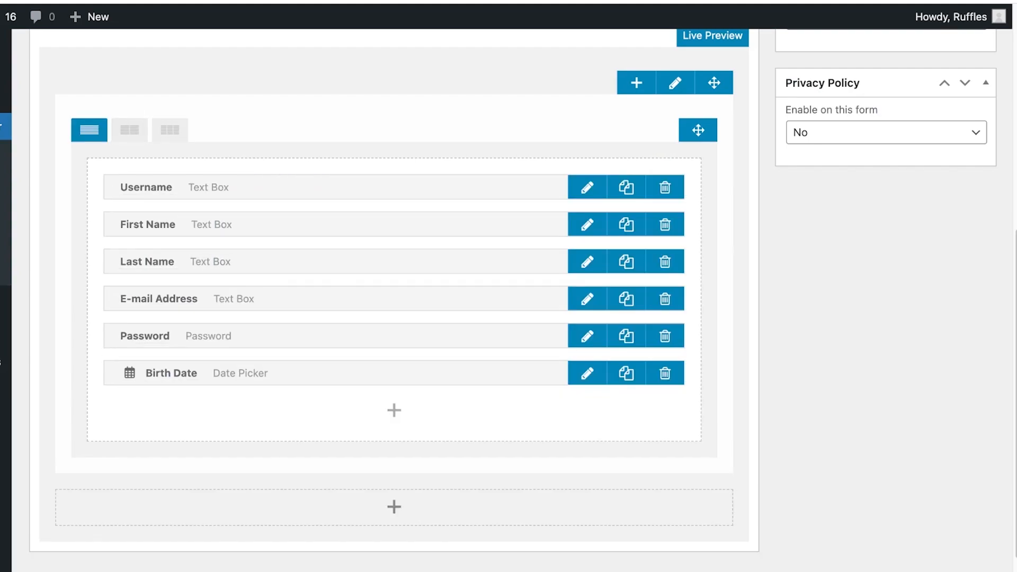
- Switch the form row to two columns and move First Name, Last Name and Birth Date into the second column
click(130, 131)
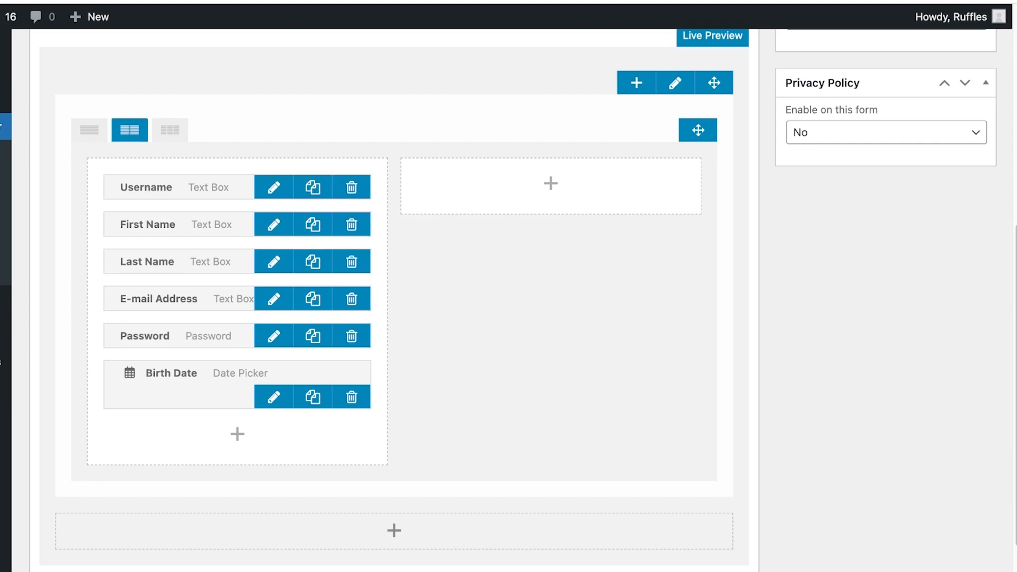
drag(180, 225, 493, 228)
drag(170, 313, 485, 275)
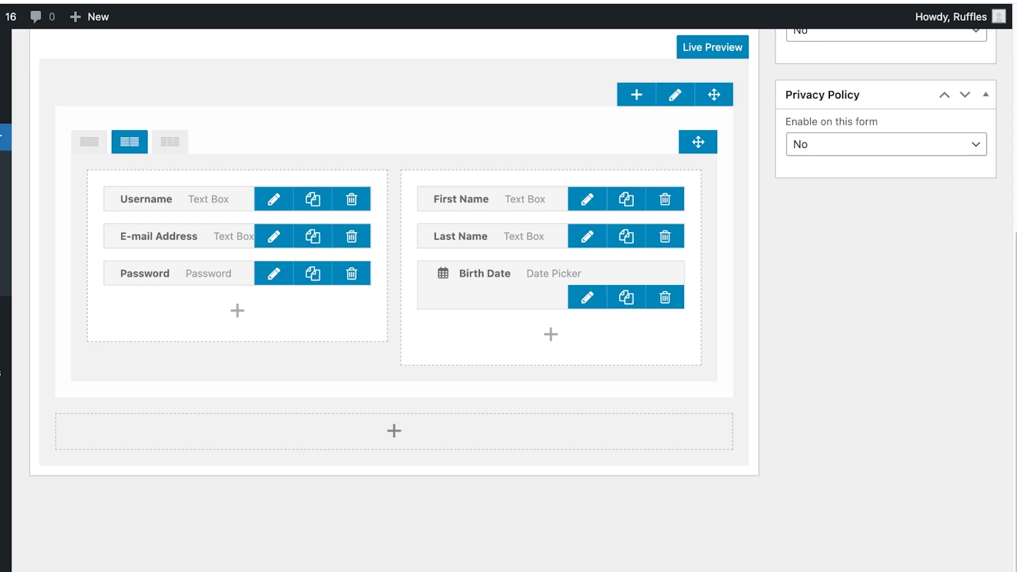
- Enable the privacy policy on the registration form by setting it to Yes
scroll(395, 297, up, 5)
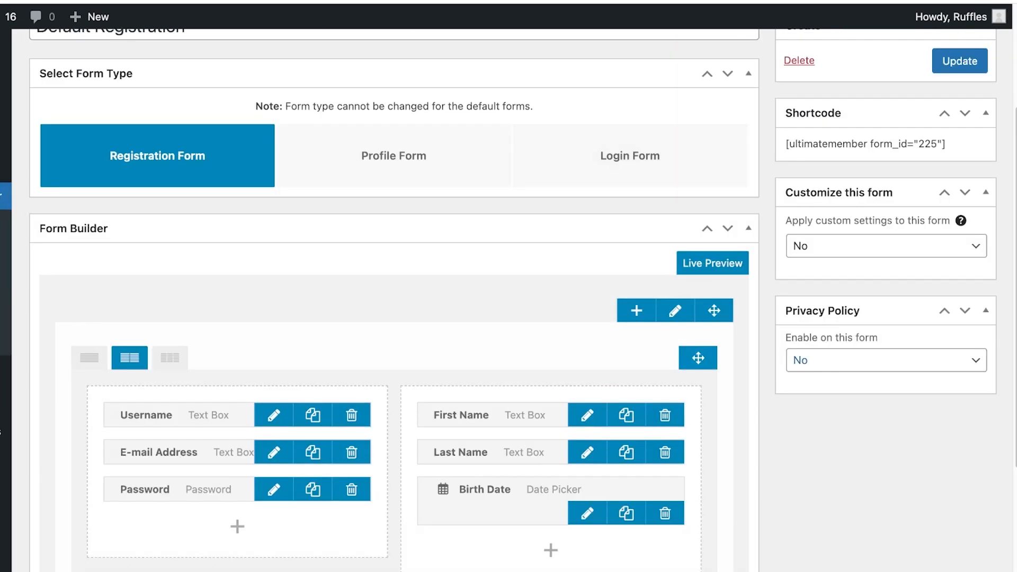
click(886, 361)
click(848, 378)
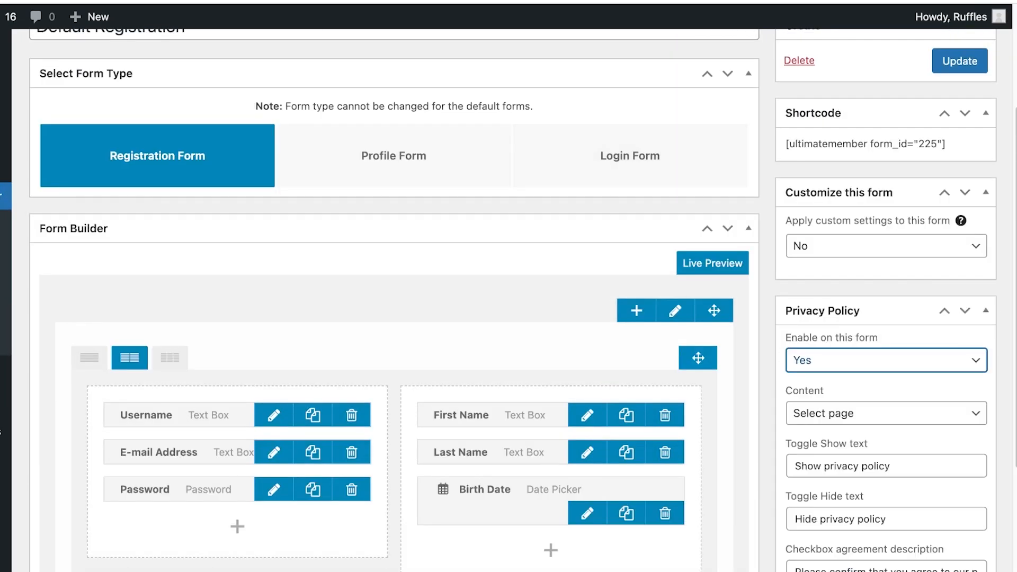
- Select the Contact page as the privacy policy content for the registration form
scroll(870, 339, down, 4)
click(887, 236)
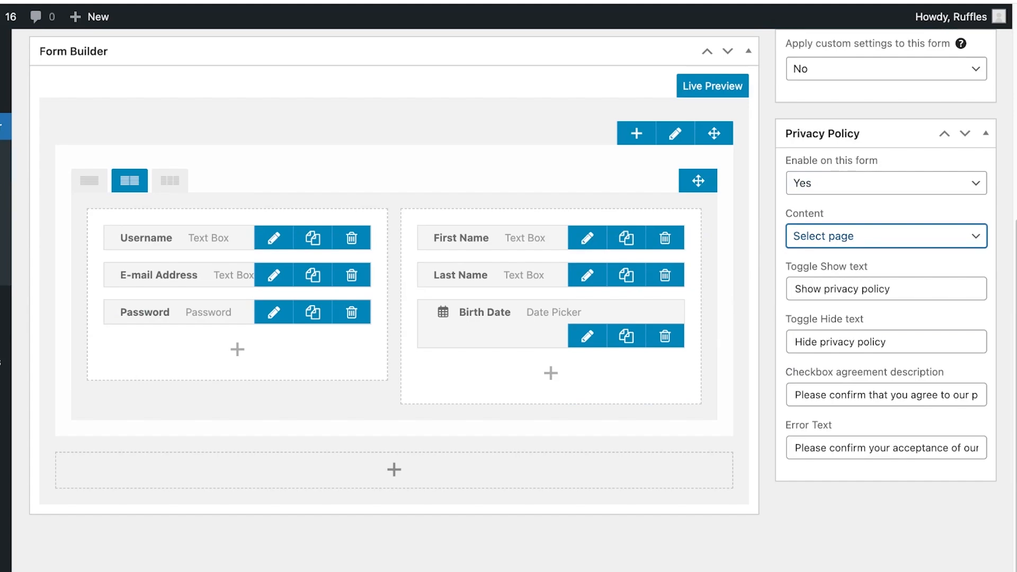
click(848, 286)
scroll(869, 286, up, 4)
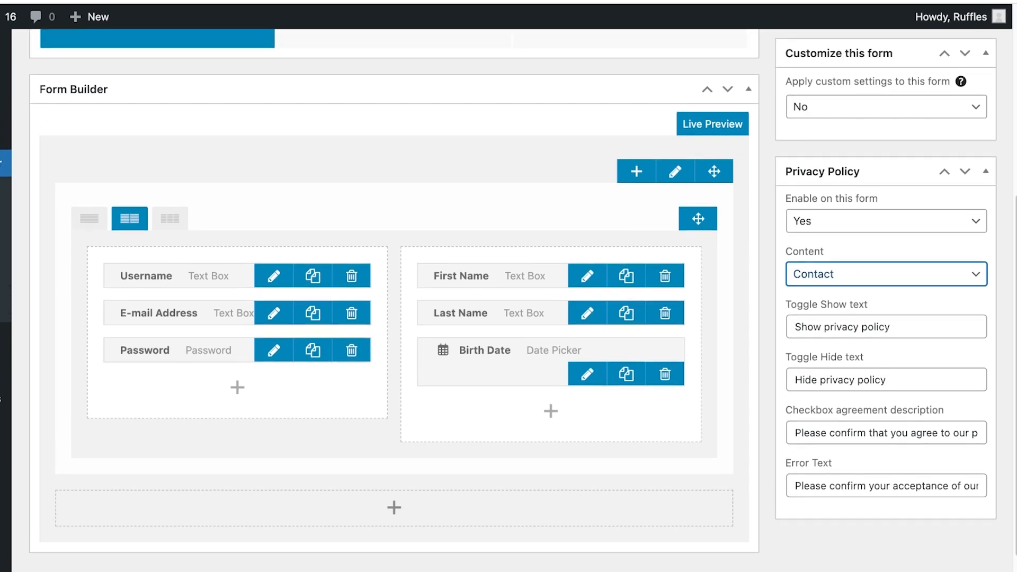
scroll(869, 286, up, 1)
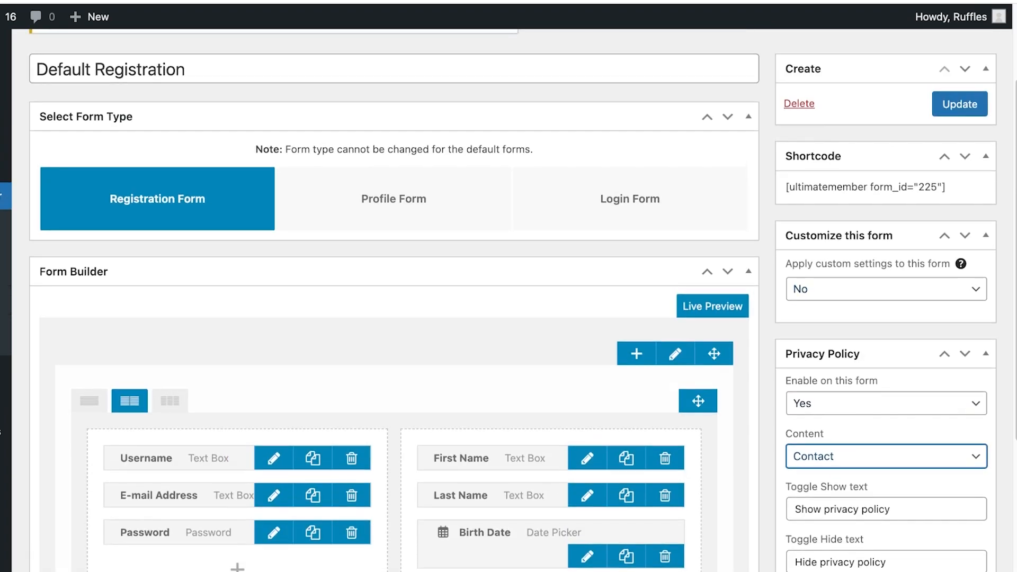
- Enable custom settings for the registration form and assign it the Customer role, keeping the Default Template
click(887, 288)
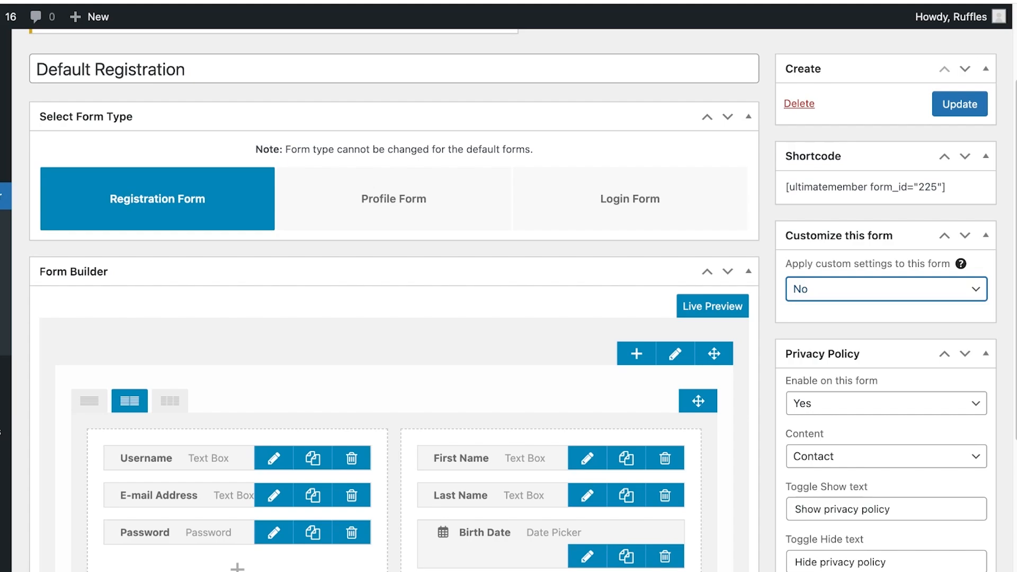
click(826, 307)
click(869, 342)
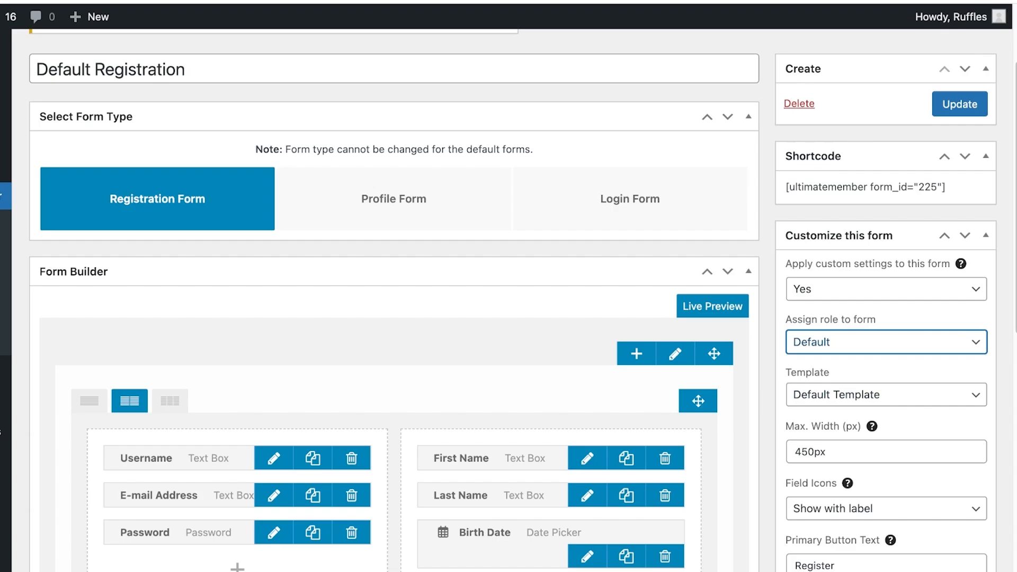
click(827, 445)
click(869, 395)
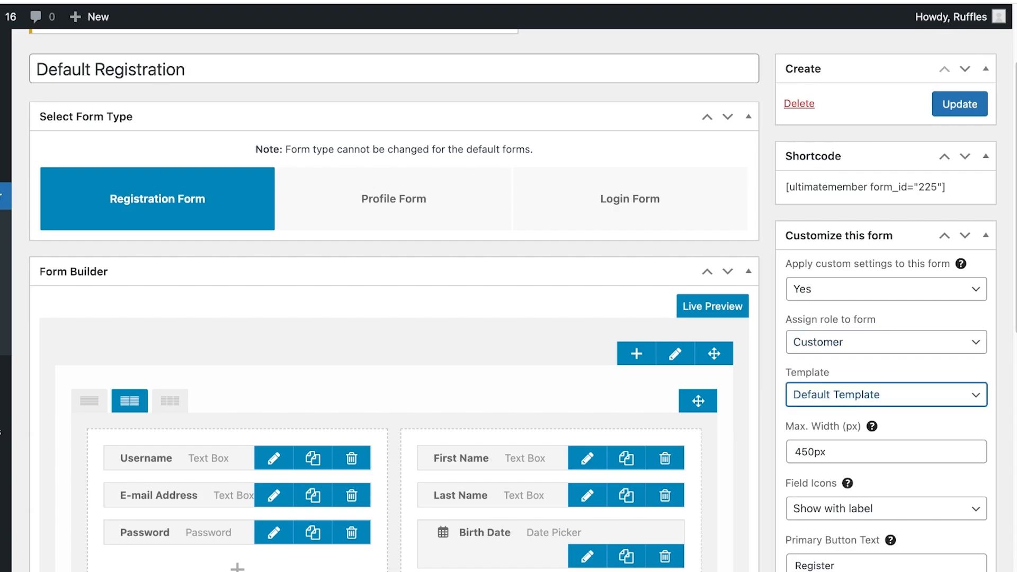
- Review the registration form's remaining settings and save the changes to the form
scroll(509, 299, down, 8)
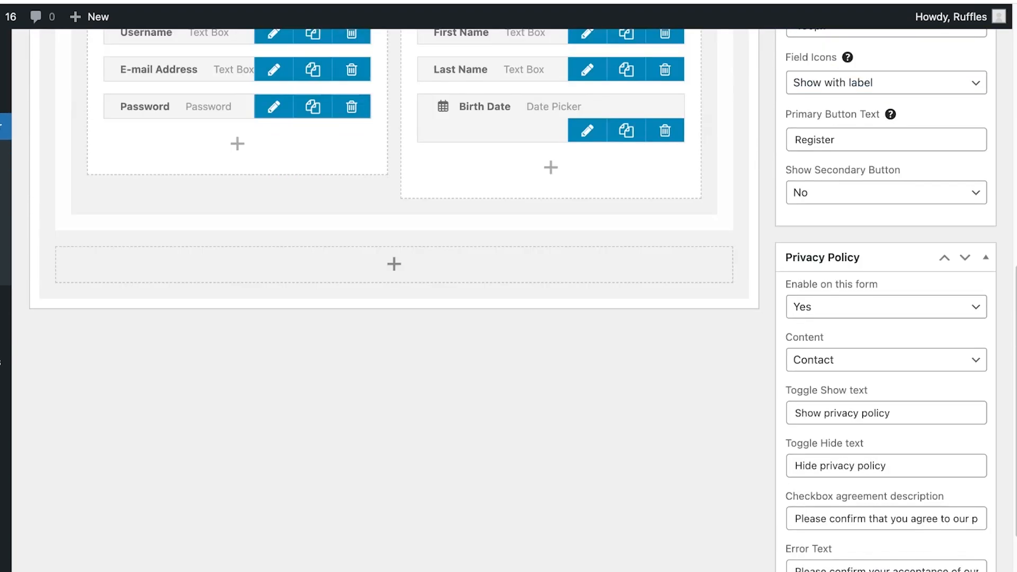
scroll(508, 300, up, 10)
scroll(509, 300, down, 1)
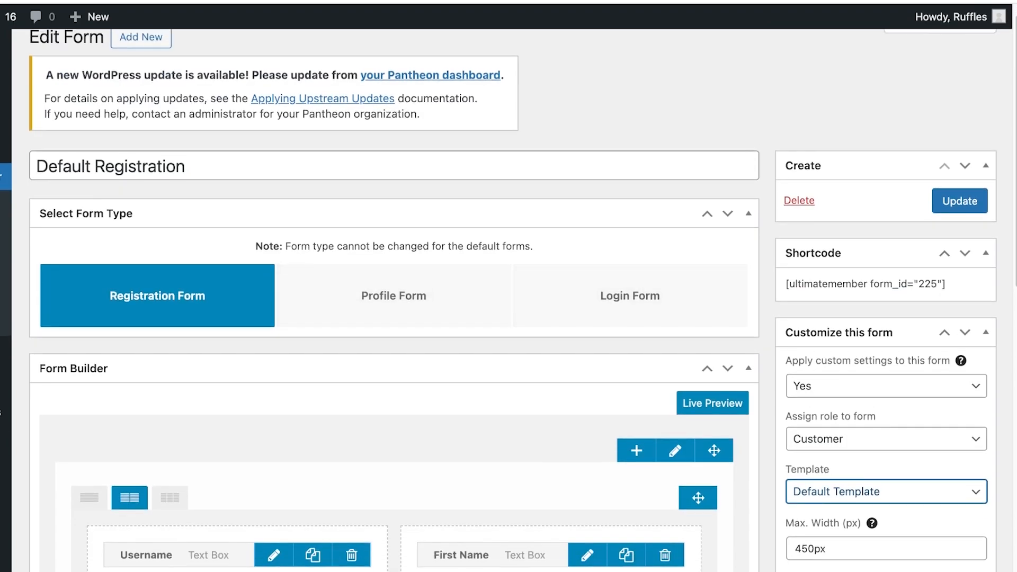
scroll(509, 300, up, 1)
click(960, 220)
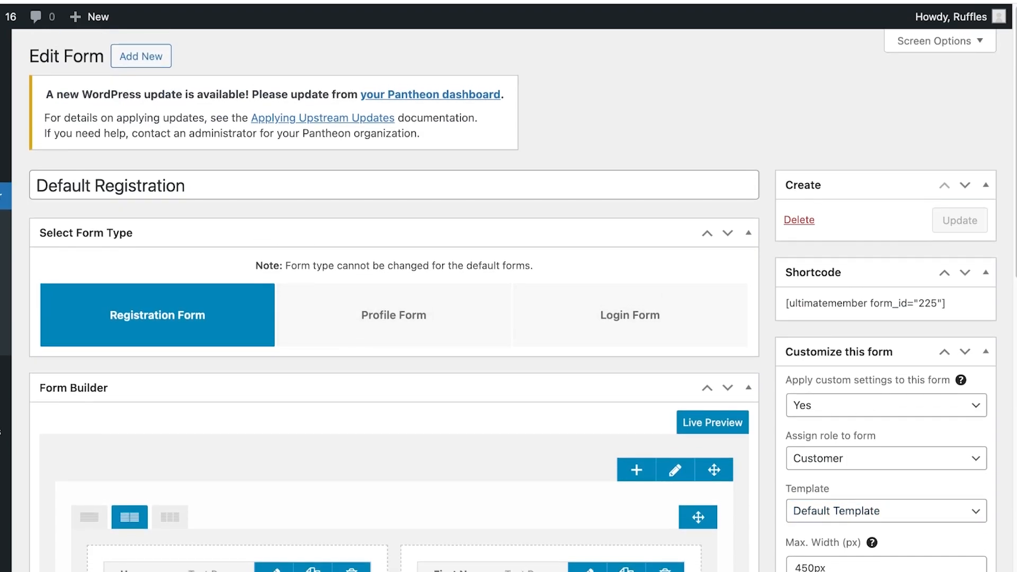
- Duplicate the Default Registration form from the list of Ultimate Member forms
scroll(509, 300, down, 2)
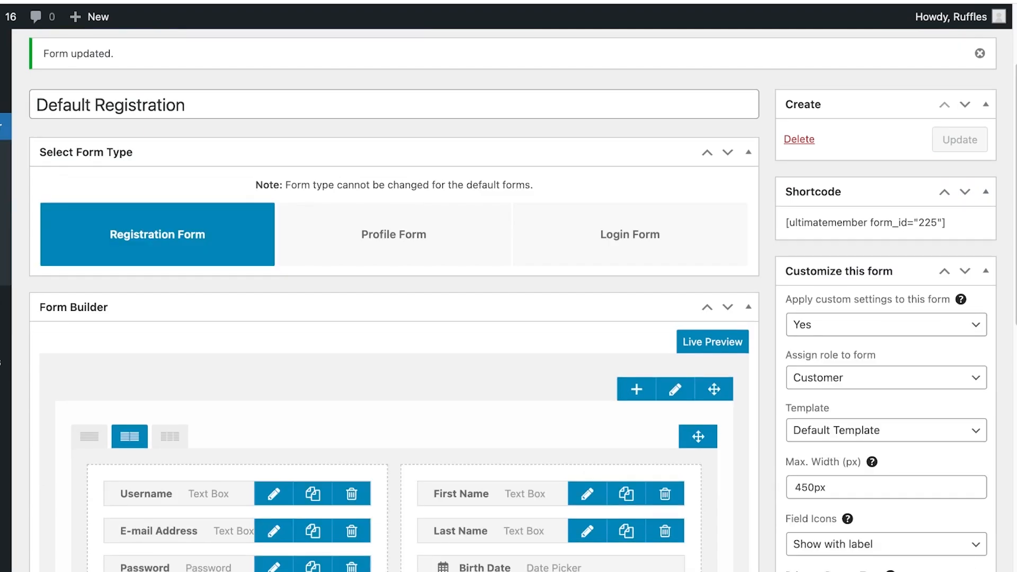
scroll(508, 300, down, 8)
scroll(509, 300, up, 5)
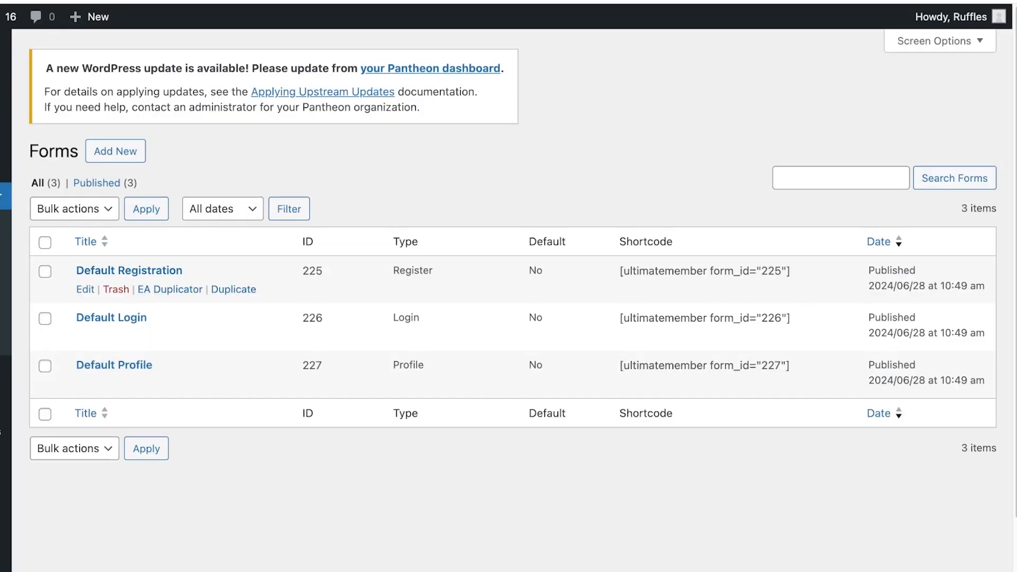
click(170, 289)
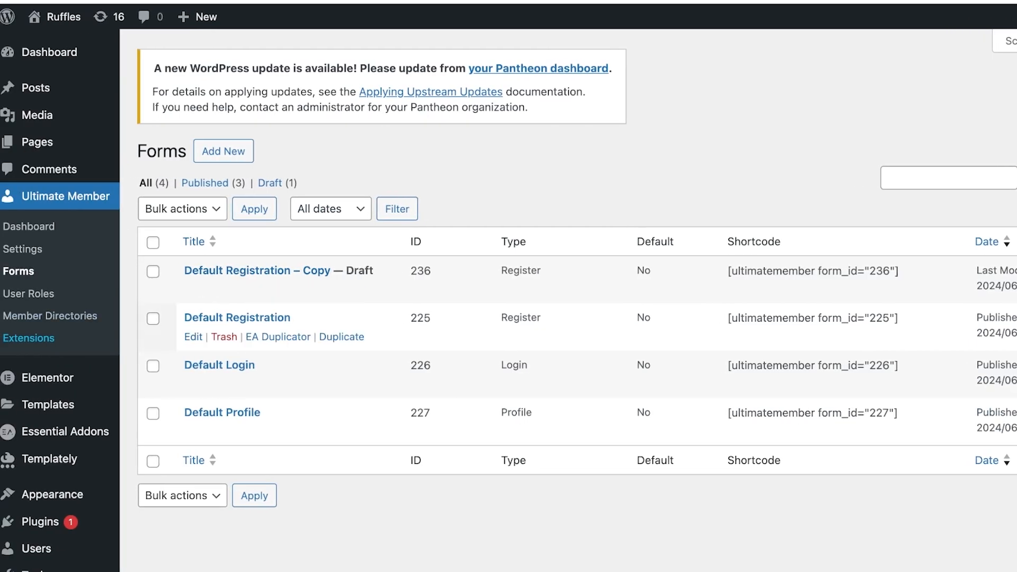
- Visit the live site, look over the homepage and Site Identity options in the theme customizer, and close the customizer
mouse_move(62, 17)
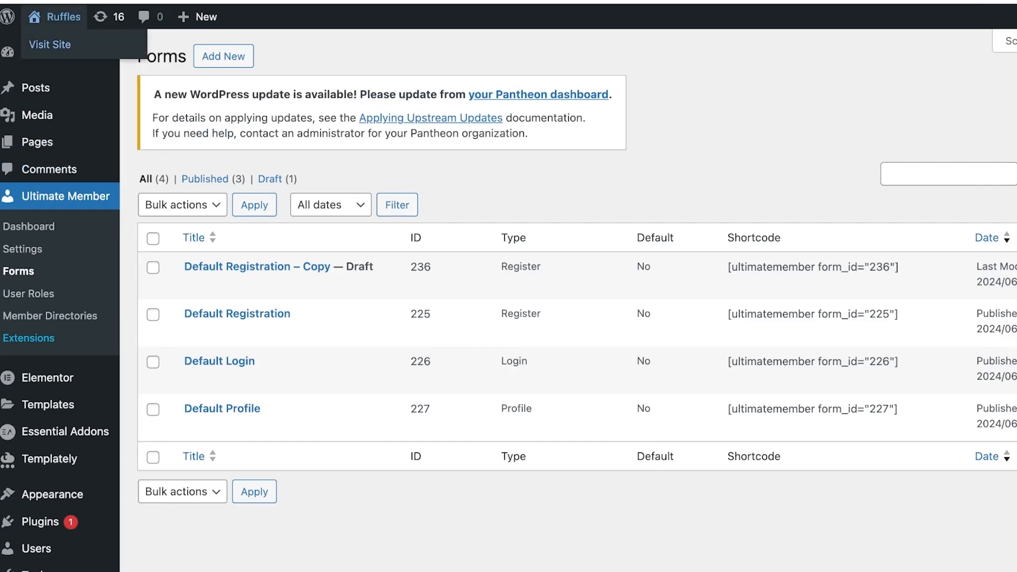
click(50, 45)
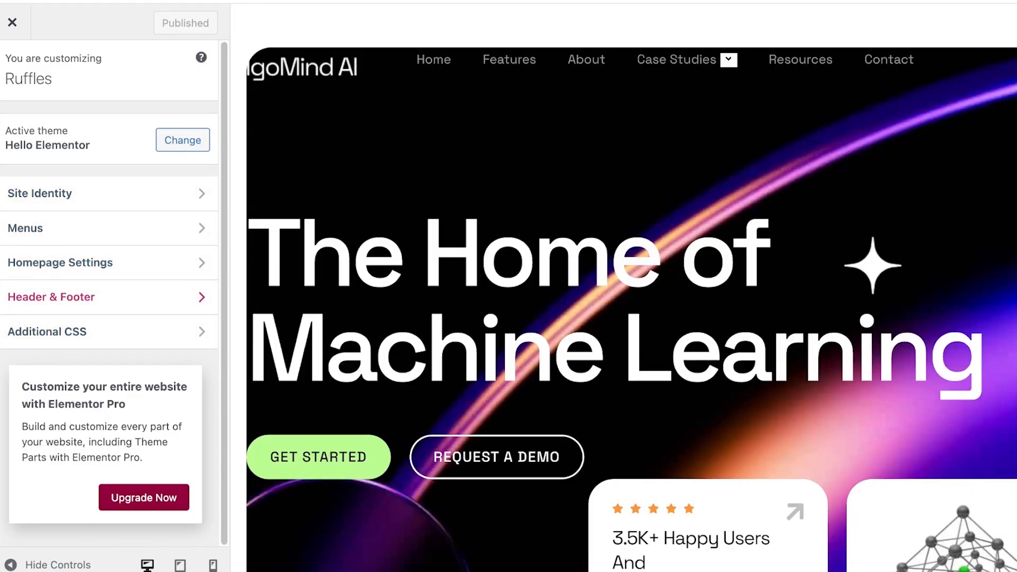
scroll(632, 287, down, 4)
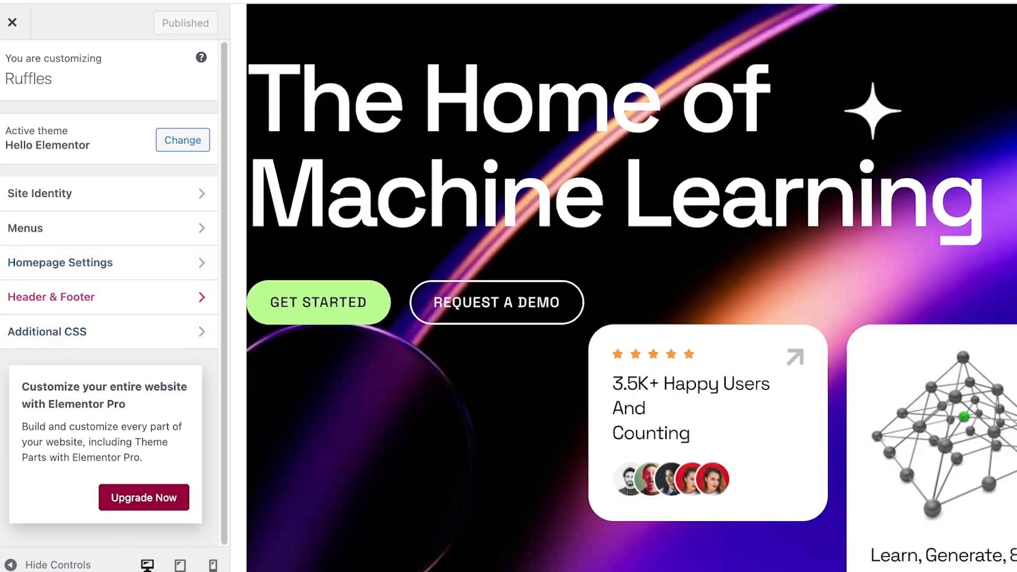
scroll(631, 287, up, 4)
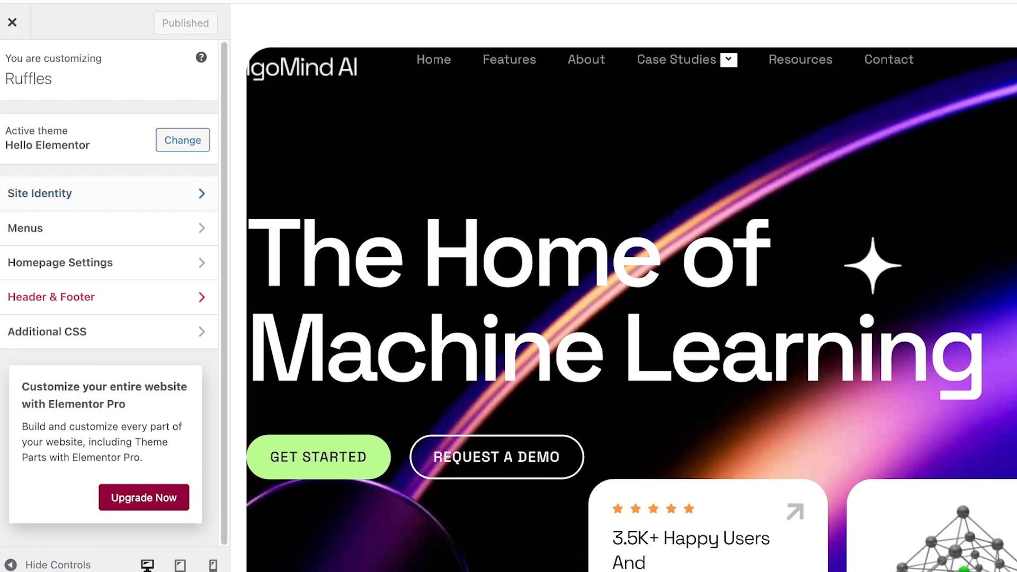
click(64, 193)
click(12, 69)
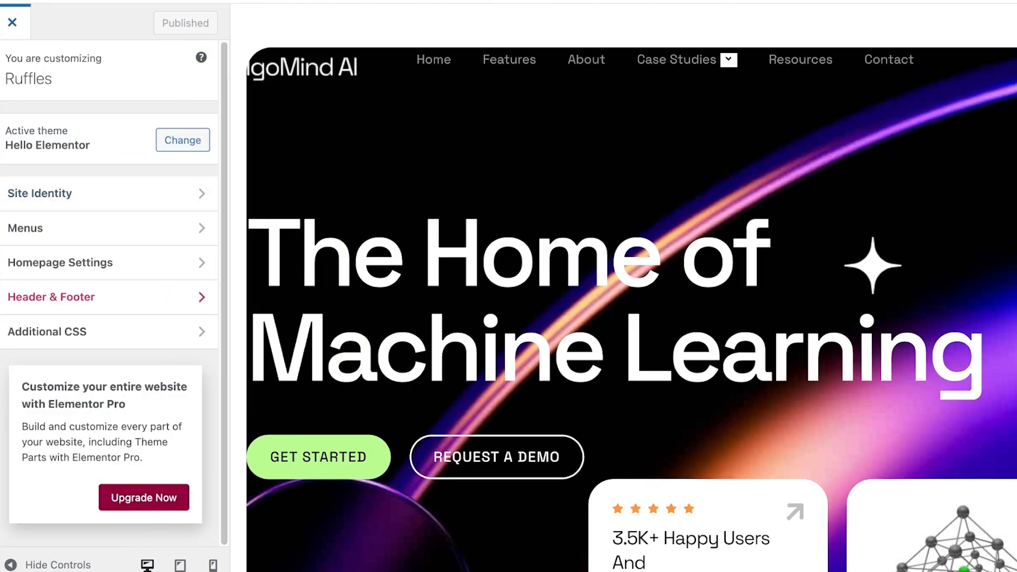
click(12, 22)
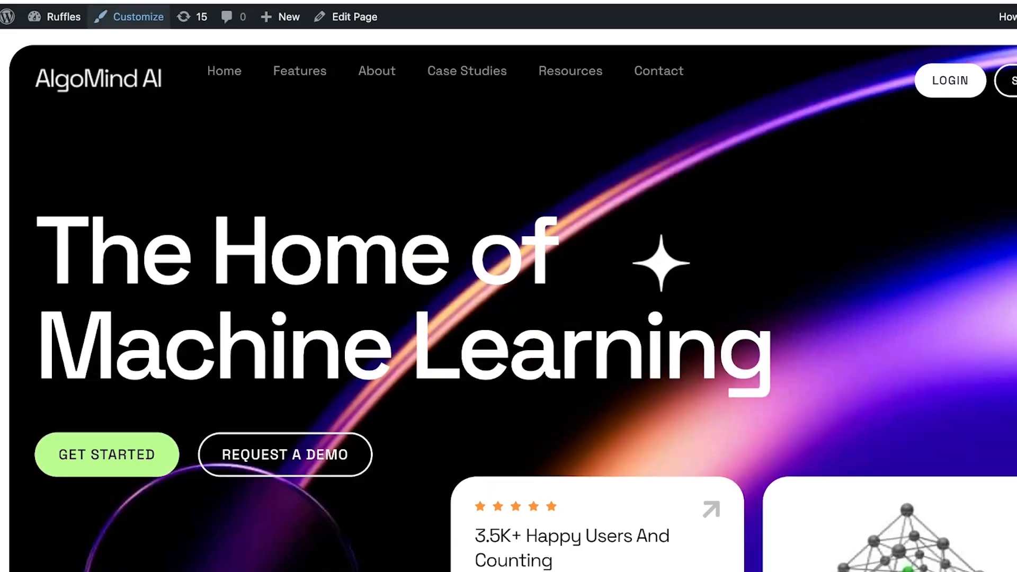
- Go through the site's list of pages and view the published Register page
mouse_move(54, 16)
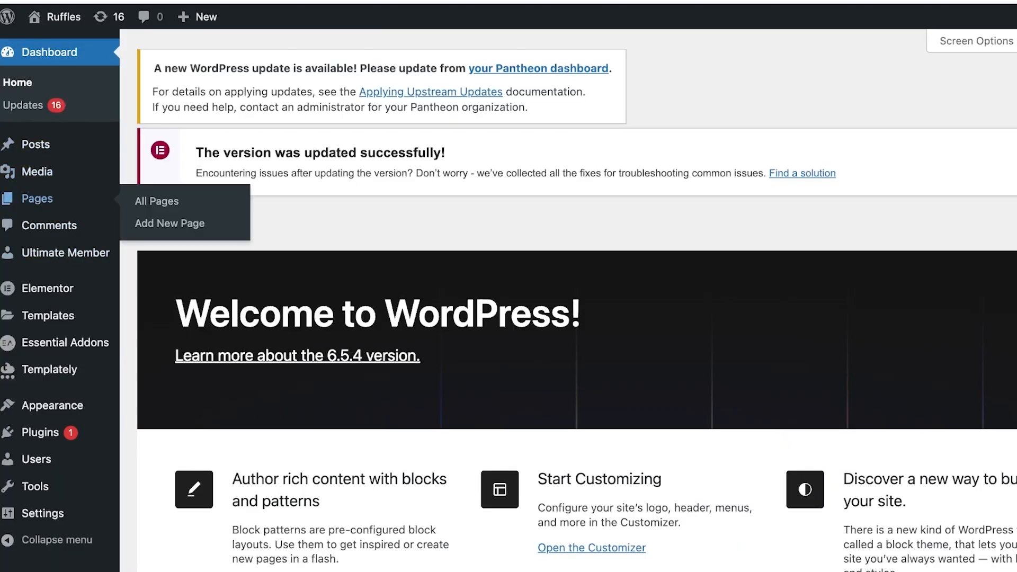
click(37, 199)
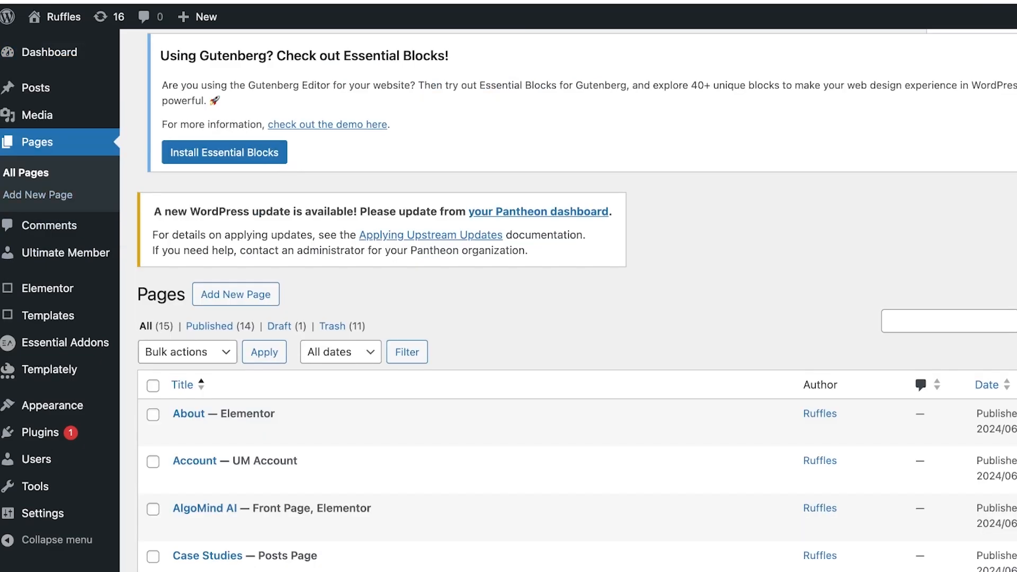
scroll(371, 133, down, 5)
scroll(477, 318, down, 5)
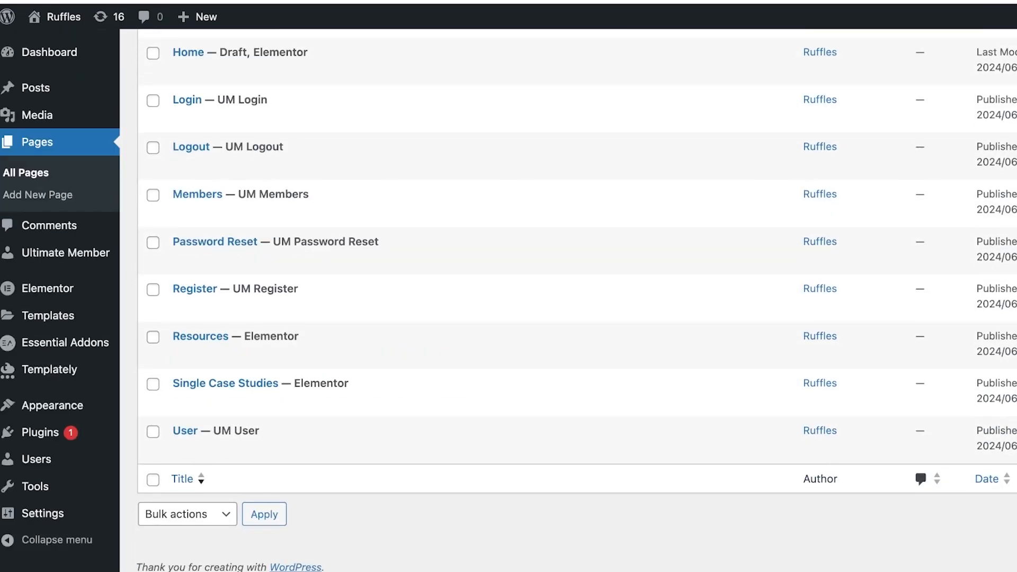
scroll(477, 318, up, 3)
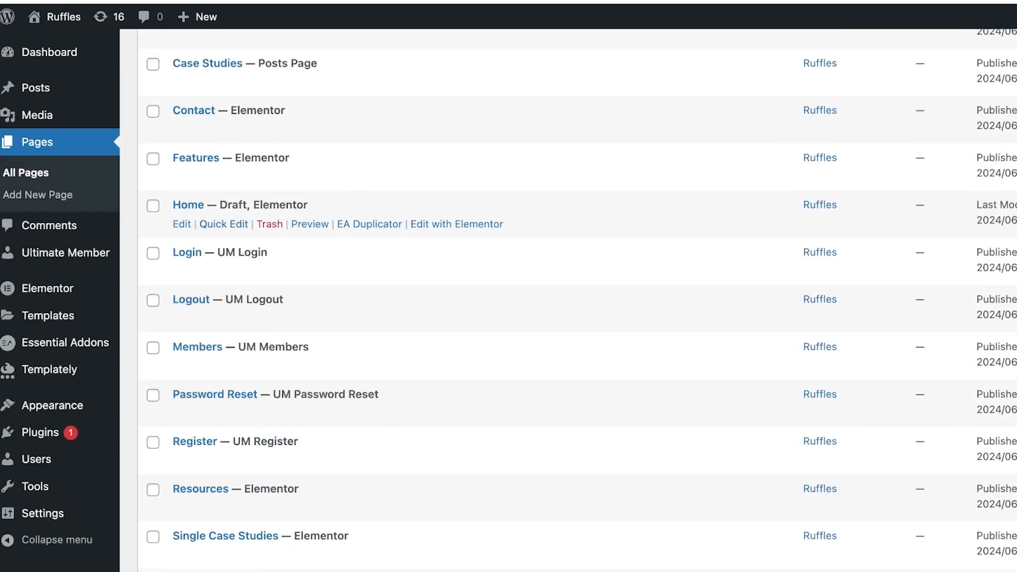
scroll(371, 344, up, 1)
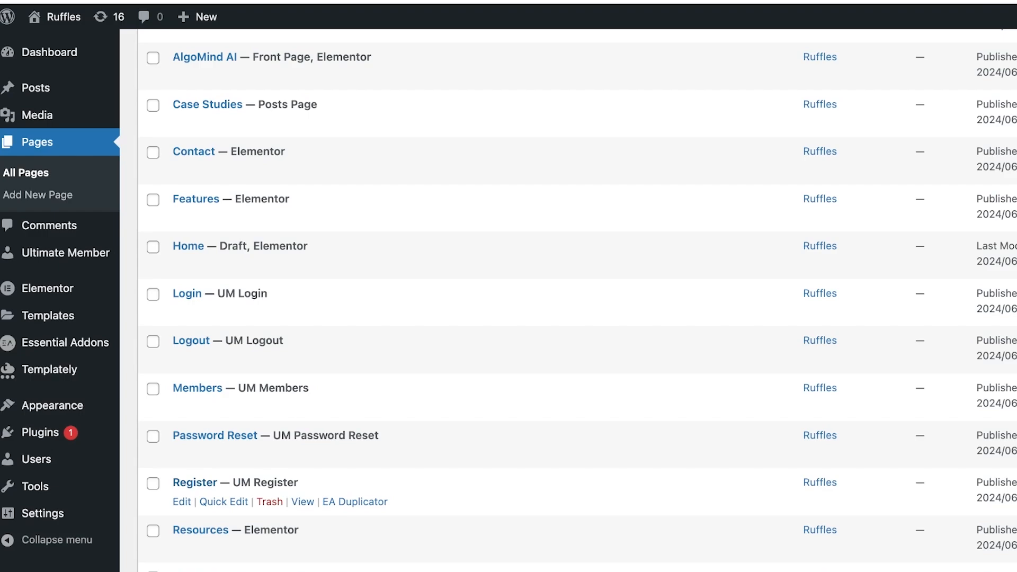
click(303, 502)
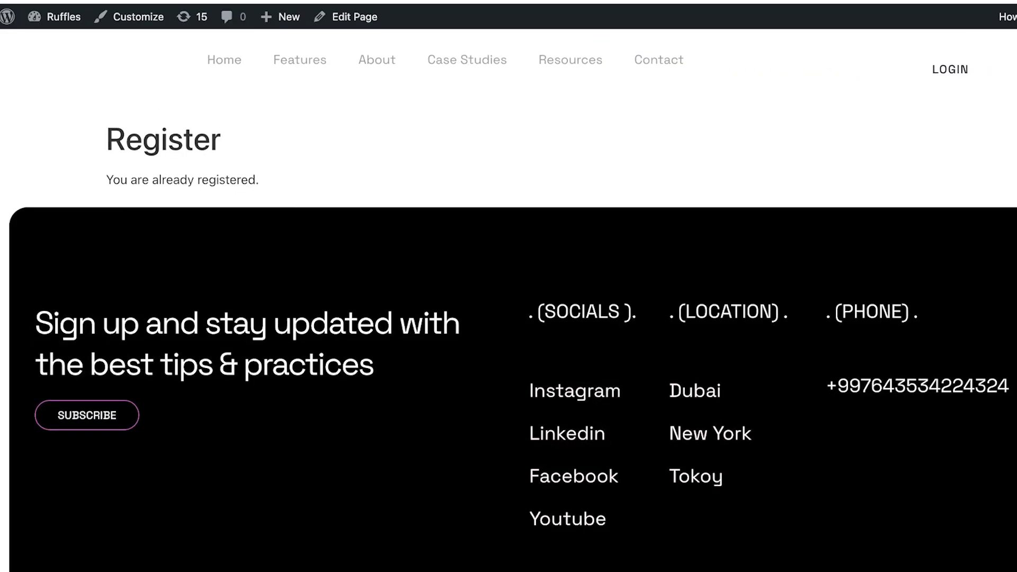
- Examine the Register page's header, content and footer on the live site, and close the page
scroll(508, 300, down, 4)
scroll(509, 301, up, 3)
scroll(509, 301, up, 2)
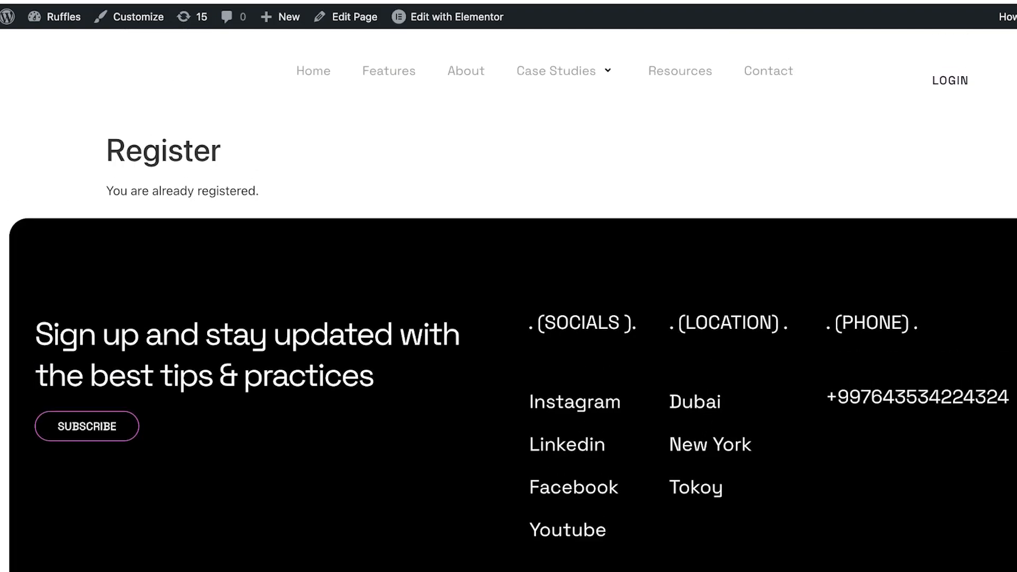
scroll(508, 300, down, 1)
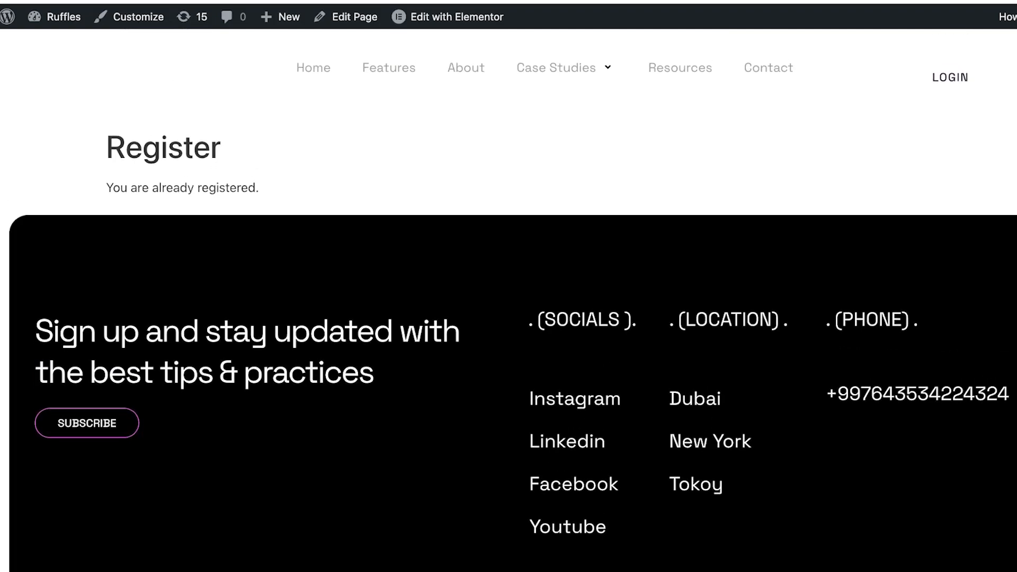
scroll(509, 300, up, 1)
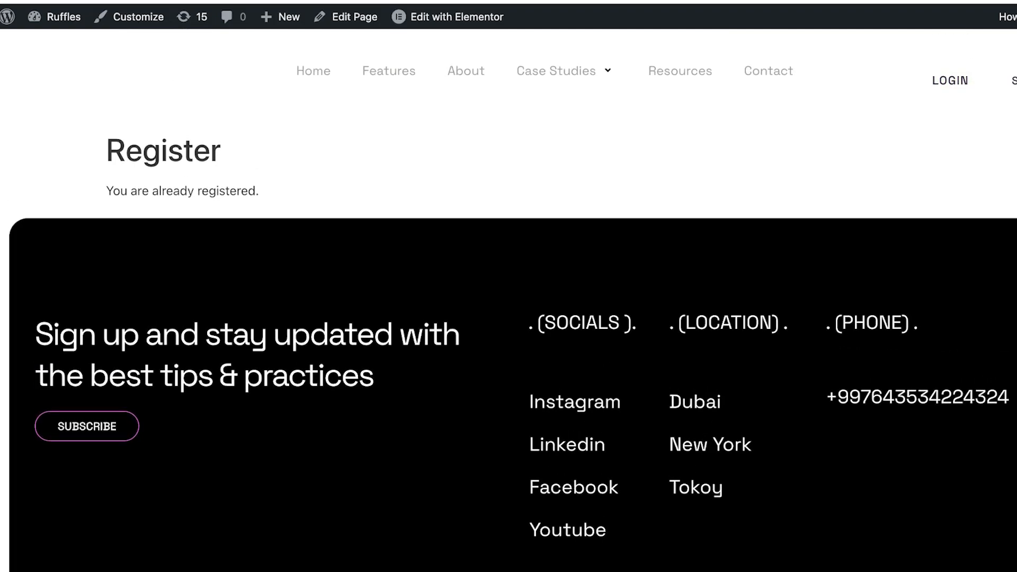
scroll(509, 301, down, 1)
scroll(509, 301, up, 1)
key(super+w)
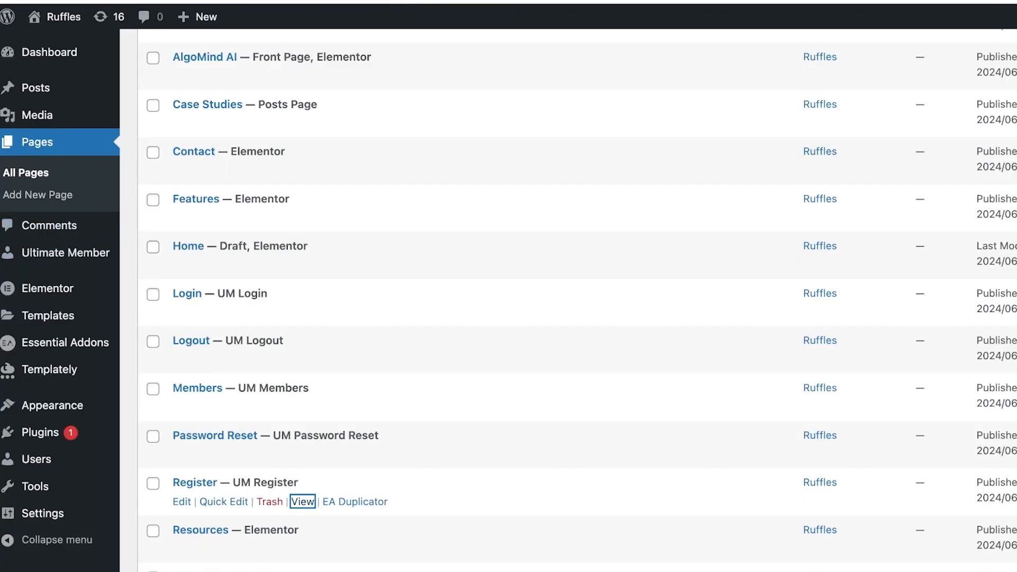
- Open the site's menu management and examine the AlgoMind Menu's items, available pages and display settings
mouse_move(52, 406)
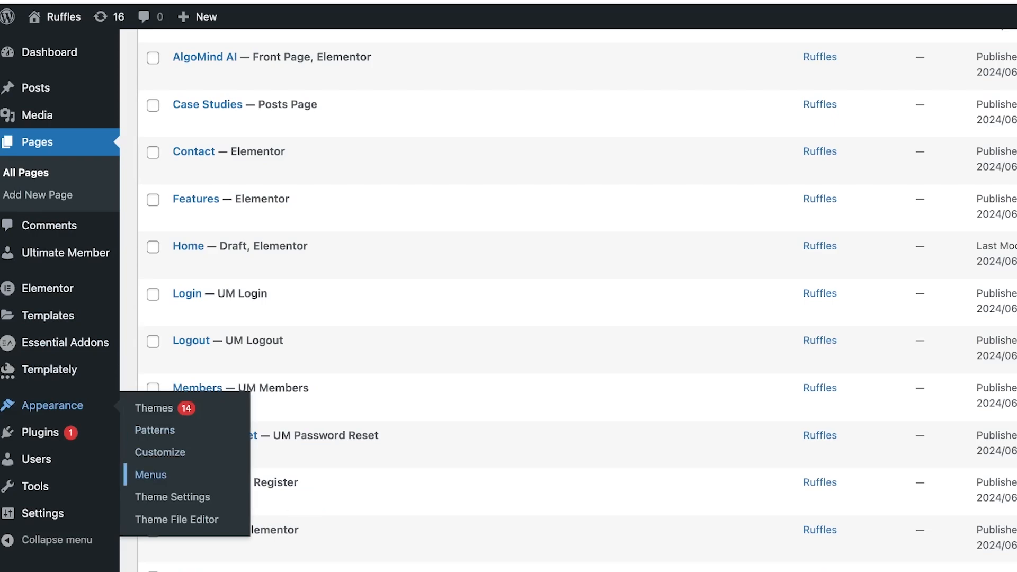
click(150, 475)
scroll(530, 318, down, 3)
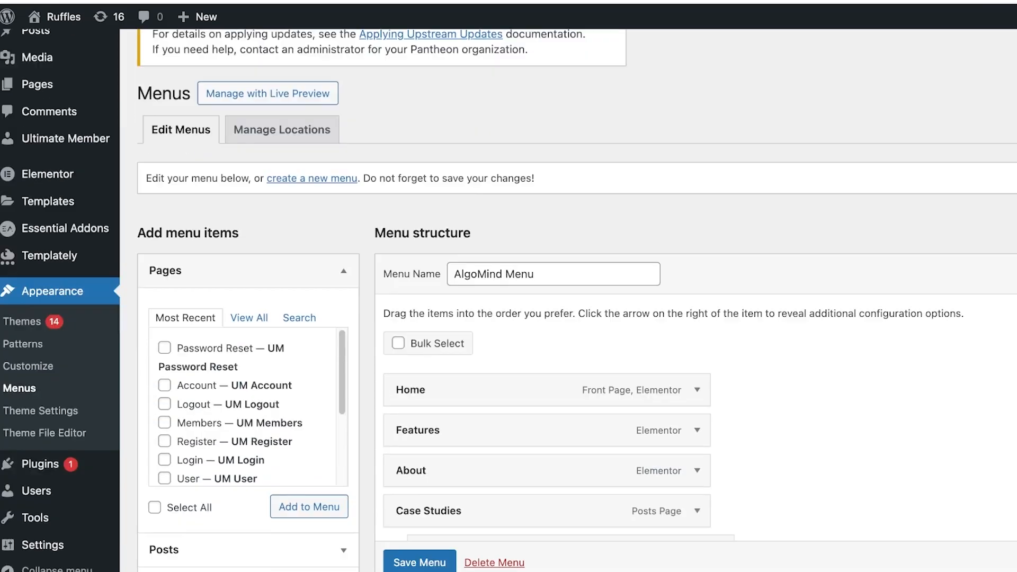
scroll(249, 344, down, 1)
scroll(530, 318, down, 6)
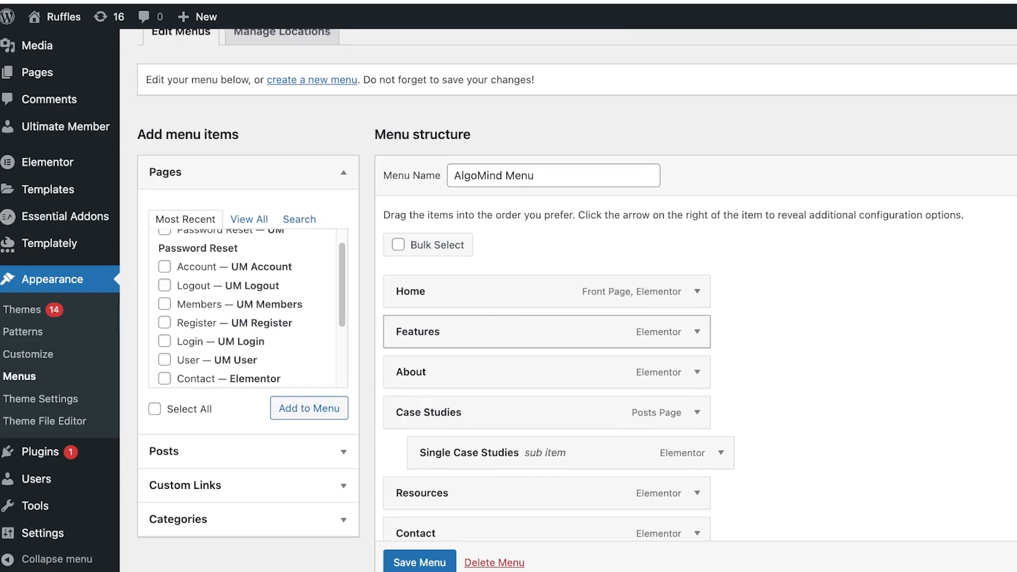
scroll(530, 170, up, 9)
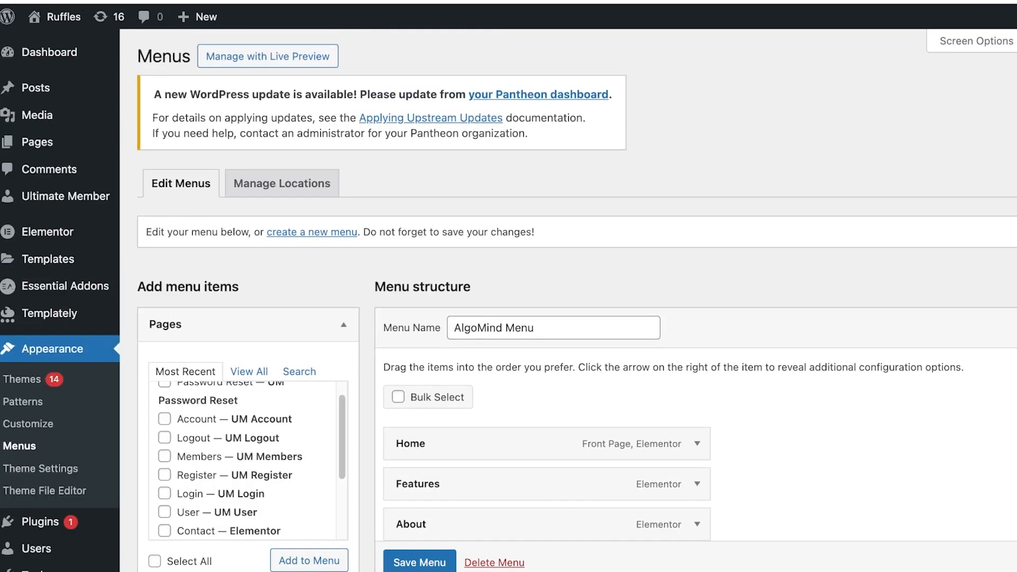
scroll(530, 161, down, 9)
scroll(530, 161, up, 1)
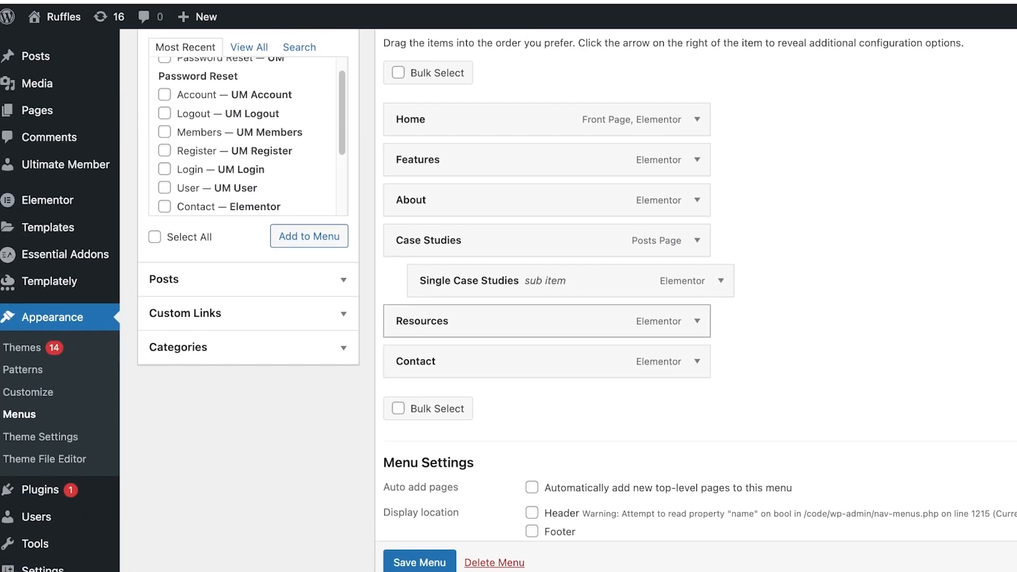
scroll(530, 162, down, 1)
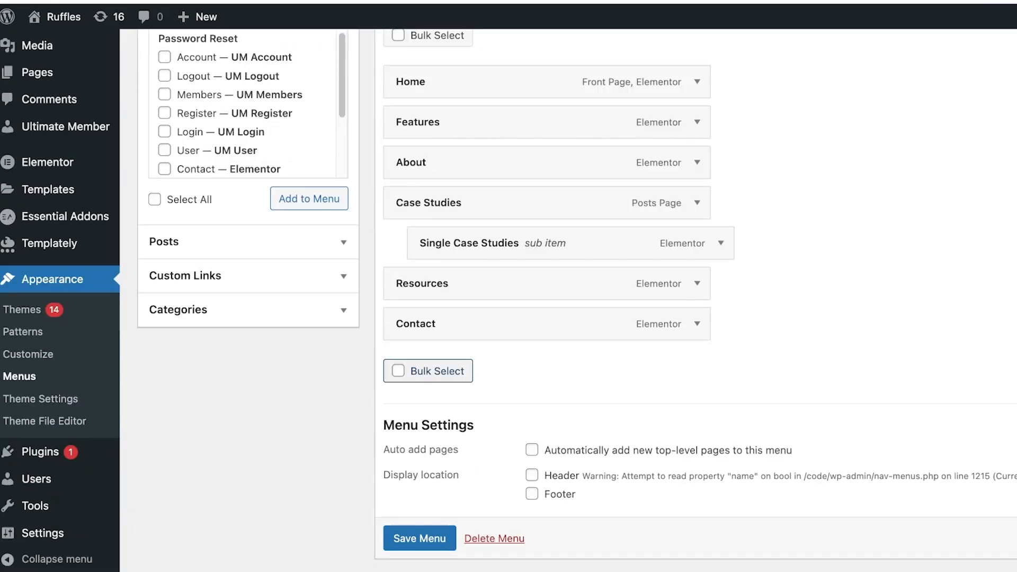
scroll(530, 161, down, 1)
scroll(530, 161, up, 10)
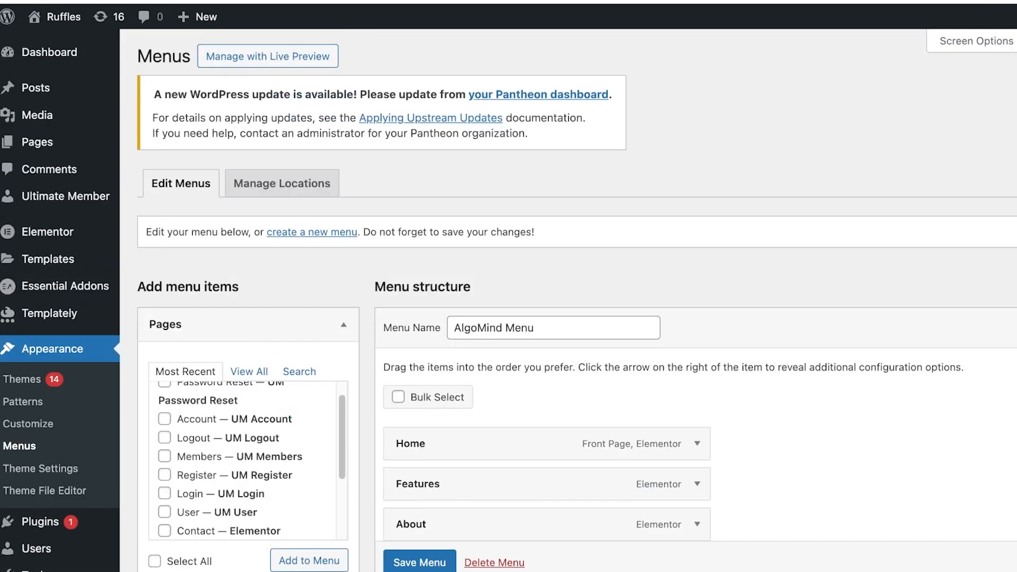
- Examine the AlgoMind Menu's structure and settings and the full list of pages available to add to it
scroll(530, 296, down, 8)
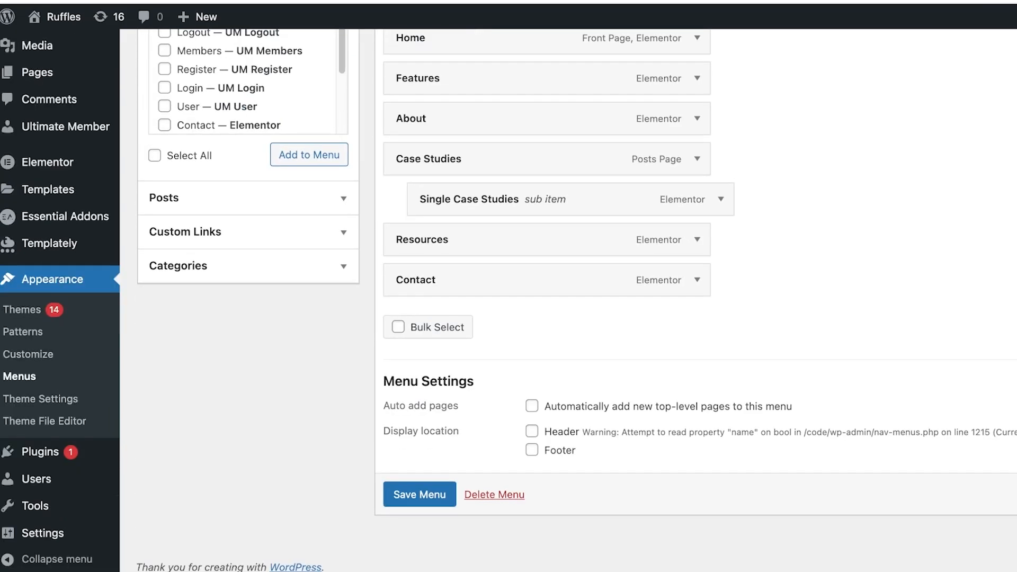
scroll(530, 297, up, 3)
scroll(248, 222, up, 1)
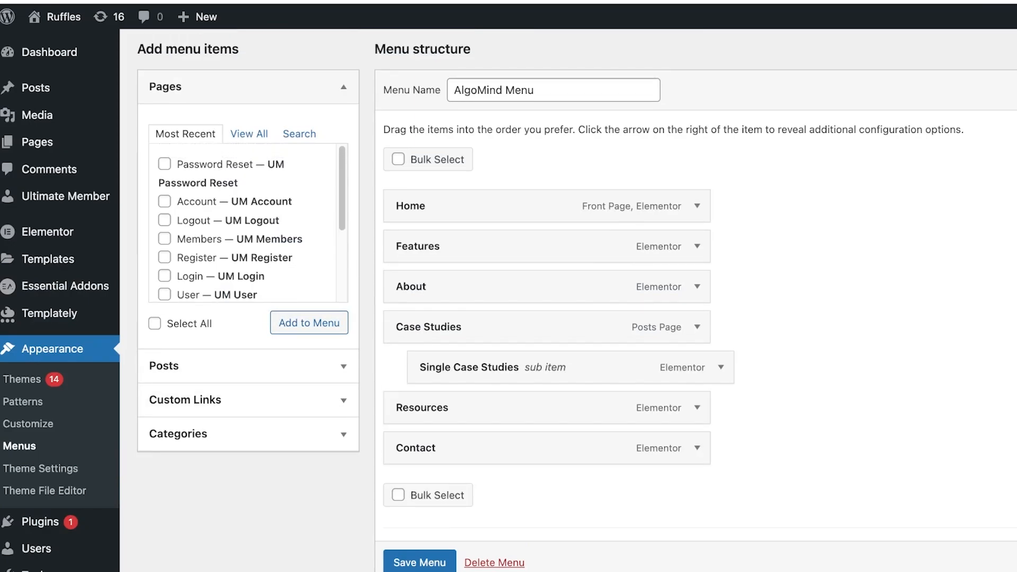
scroll(248, 221, down, 5)
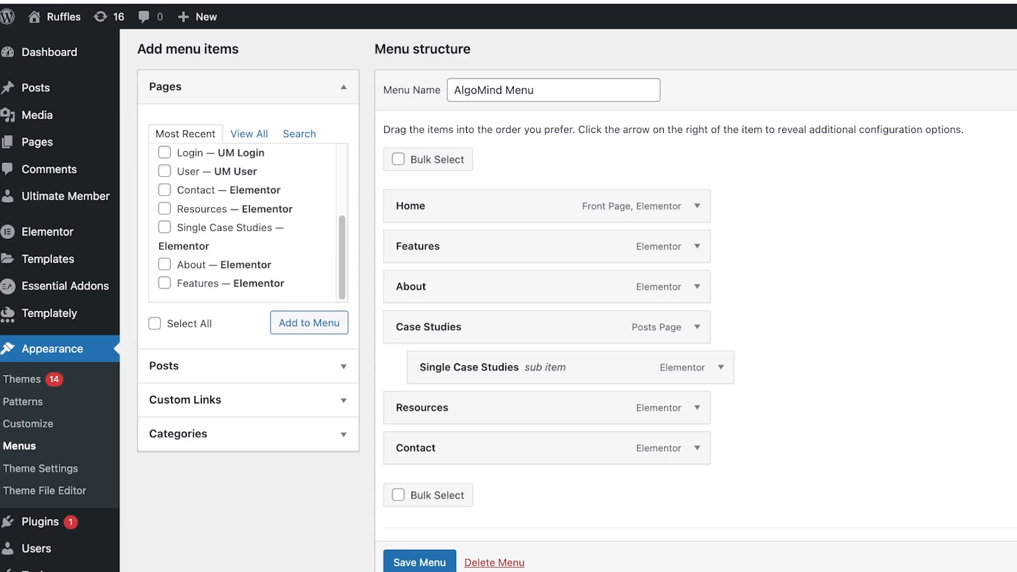
scroll(248, 221, up, 5)
click(250, 134)
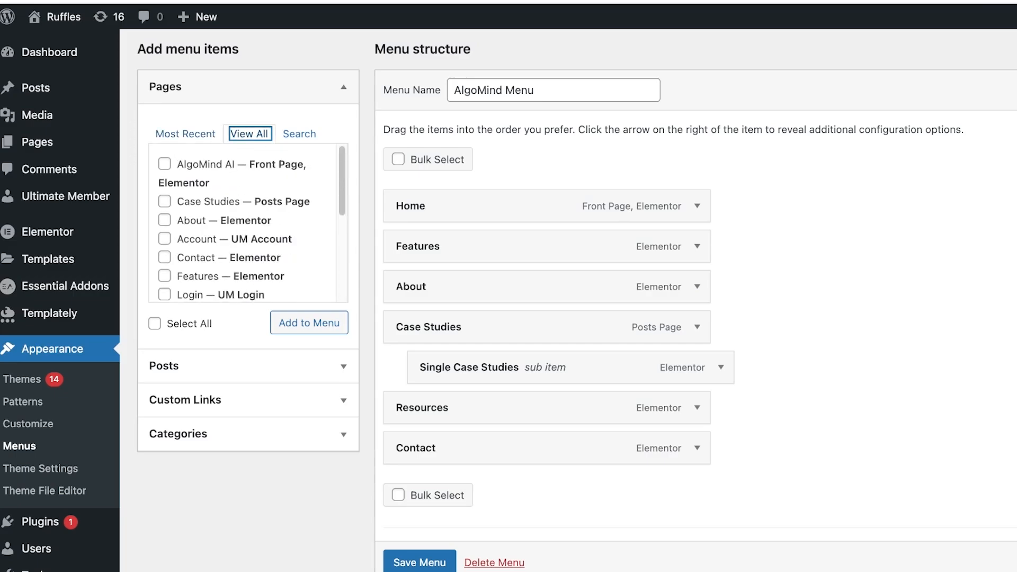
scroll(248, 222, down, 5)
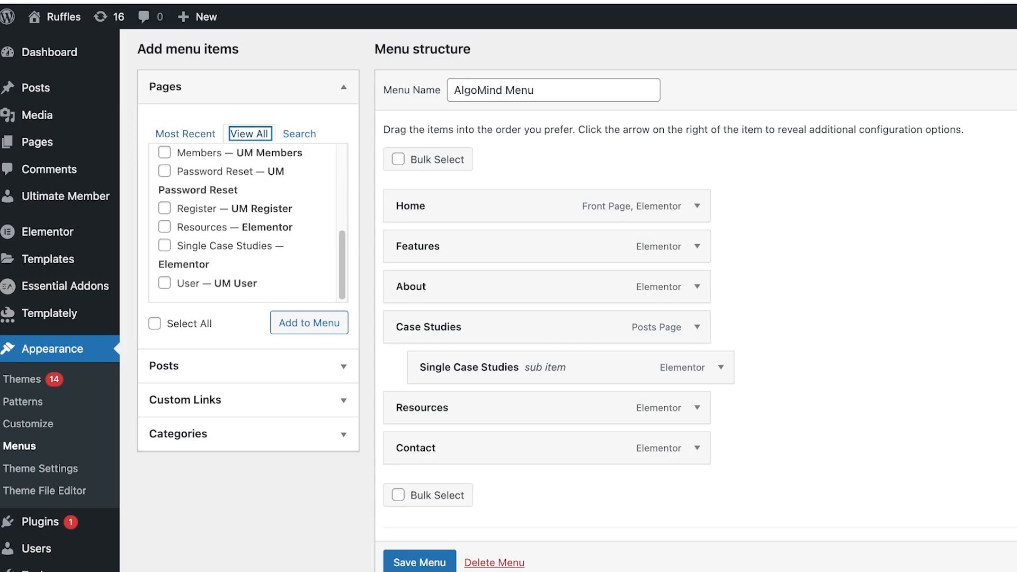
scroll(248, 221, up, 5)
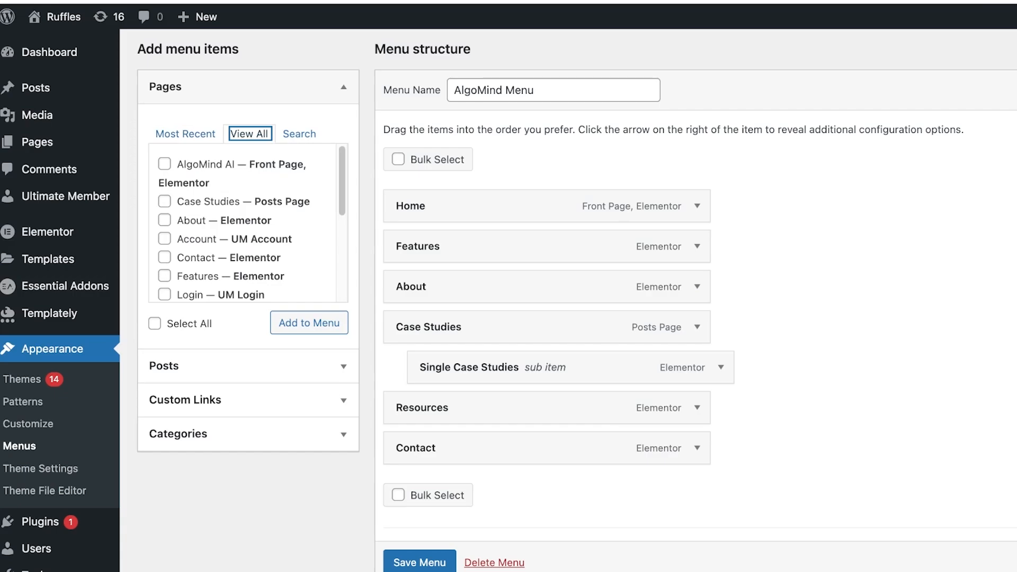
- Add the Account, Login, Logout, Members, Password Reset, Register and User pages to the AlgoMind Menu and save the menu
click(165, 295)
scroll(248, 222, down, 1)
click(165, 207)
scroll(165, 238, down, 1)
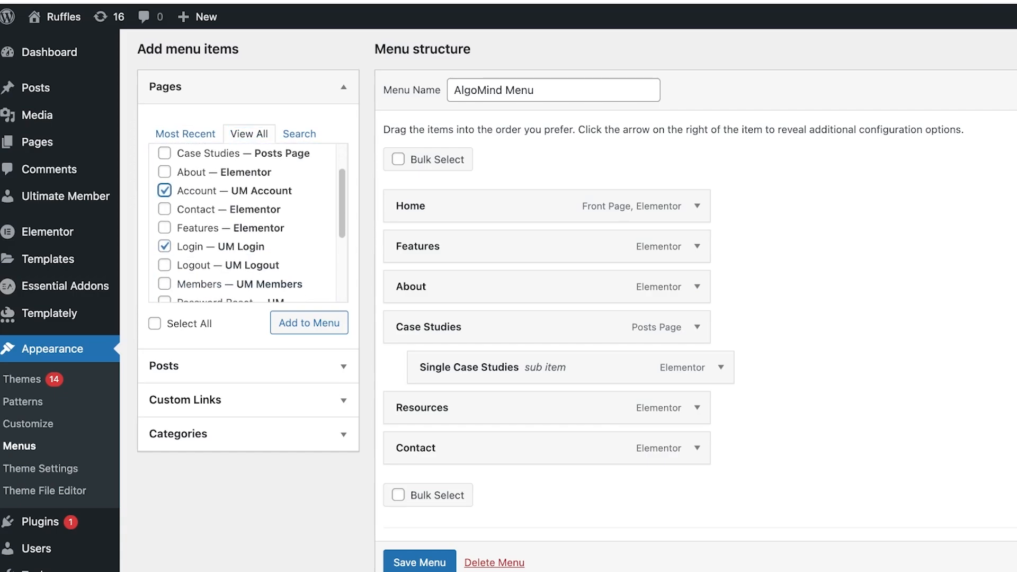
click(165, 282)
click(164, 264)
scroll(249, 223, down, 1)
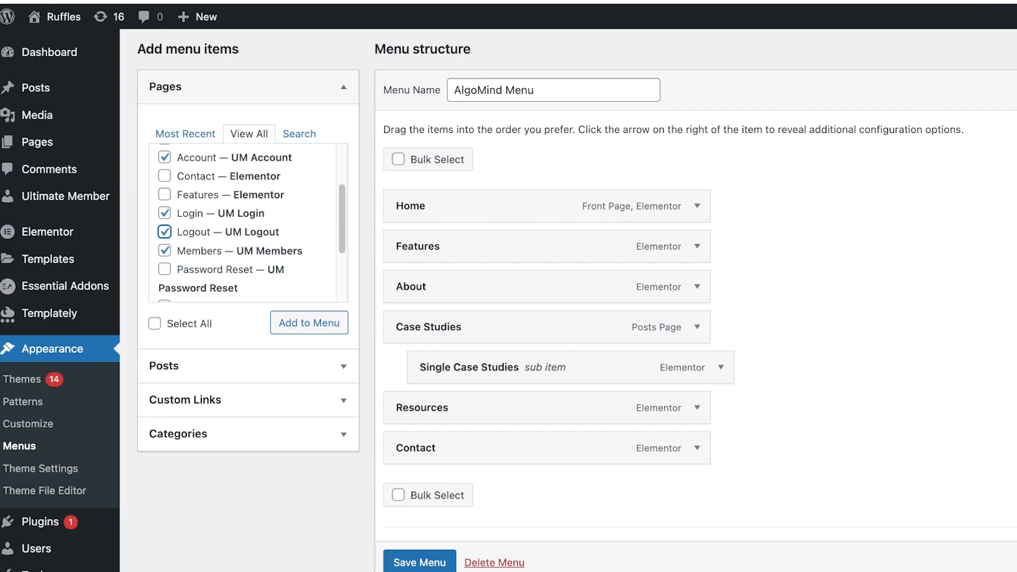
click(164, 269)
scroll(249, 222, down, 1)
click(165, 269)
scroll(249, 223, down, 2)
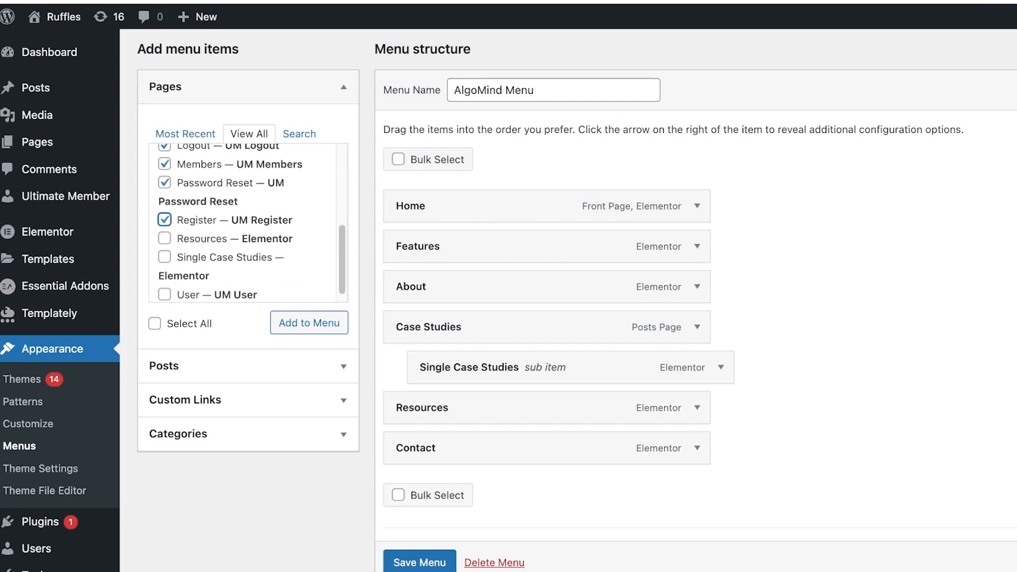
scroll(292, 249, down, 3)
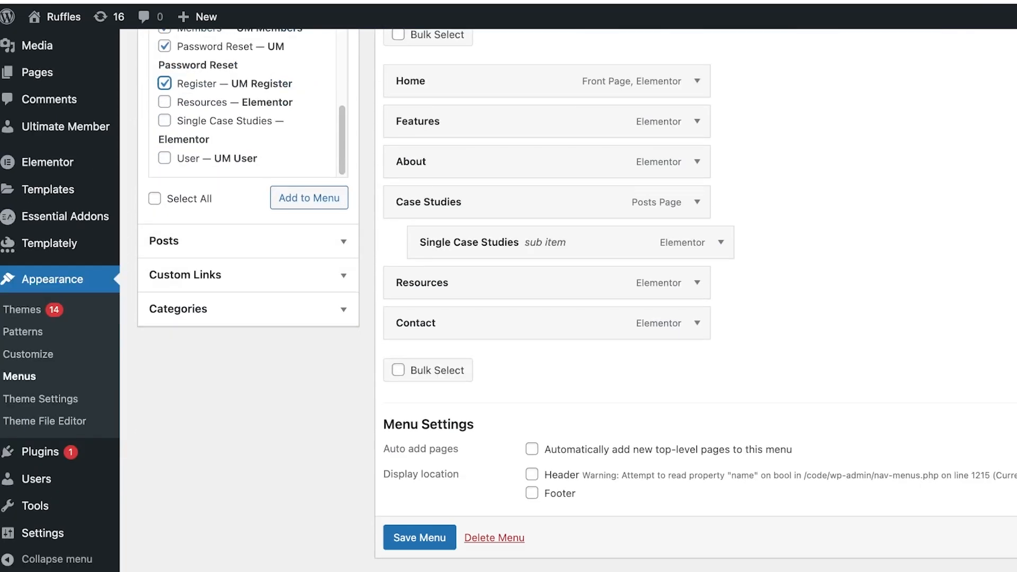
scroll(276, 159, up, 3)
scroll(275, 198, down, 1)
scroll(249, 79, down, 3)
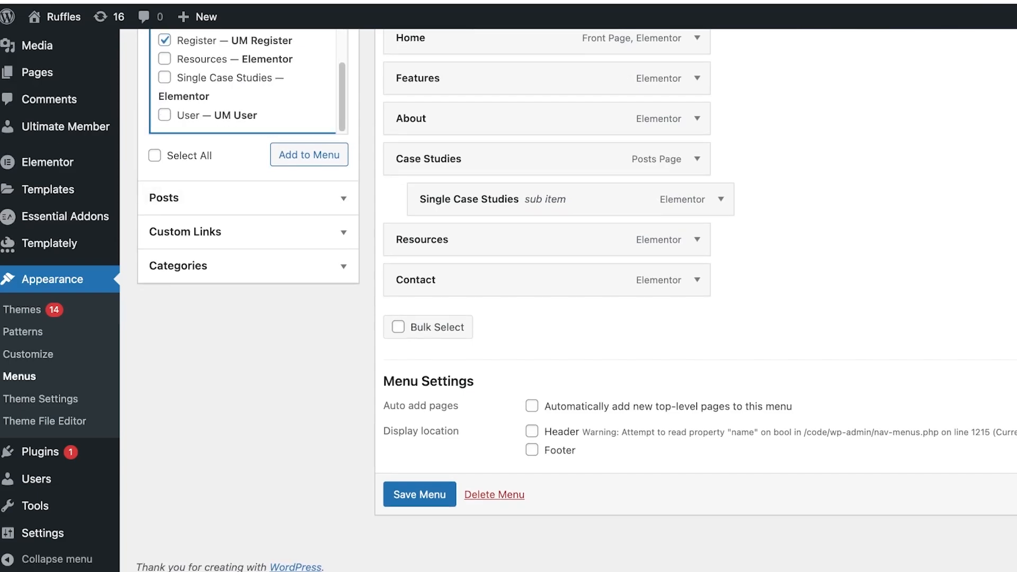
click(165, 114)
scroll(249, 265, up, 3)
click(309, 337)
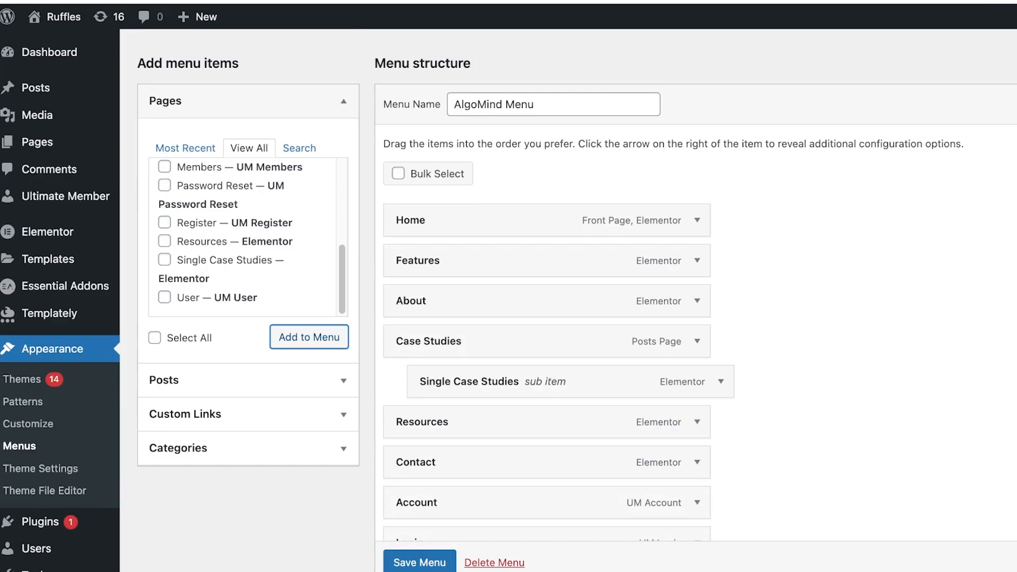
scroll(546, 297, down, 9)
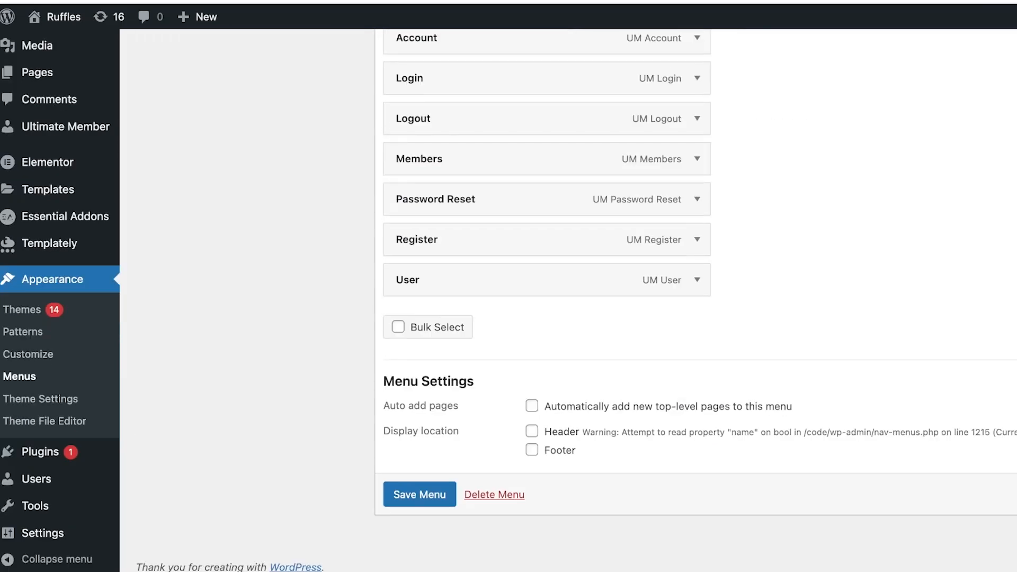
click(420, 495)
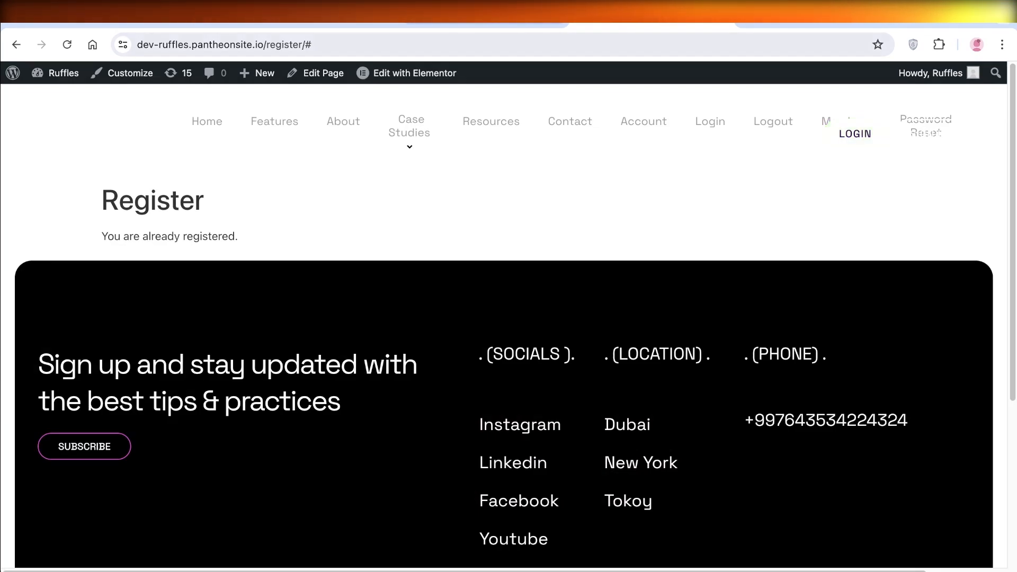
- Return from the live Register page to the menu editor, review the menu items, and open the About WordPress page
click(485, 15)
scroll(562, 329, down, 6)
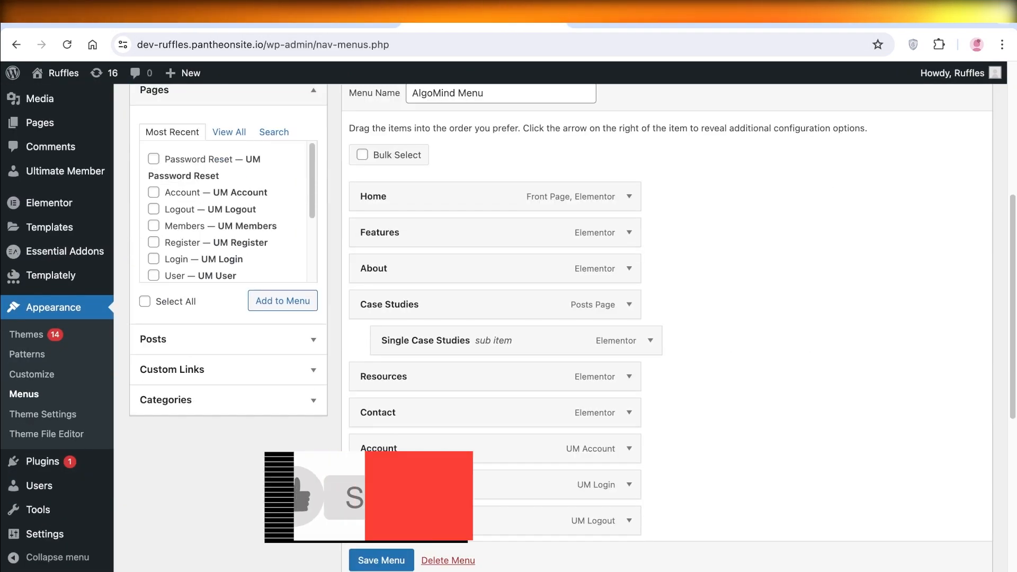
click(12, 73)
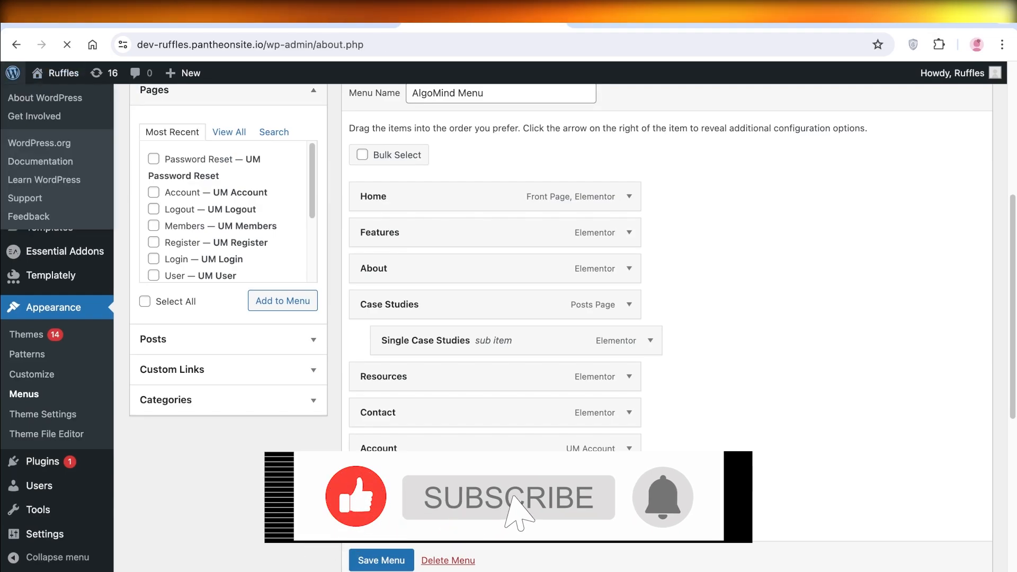